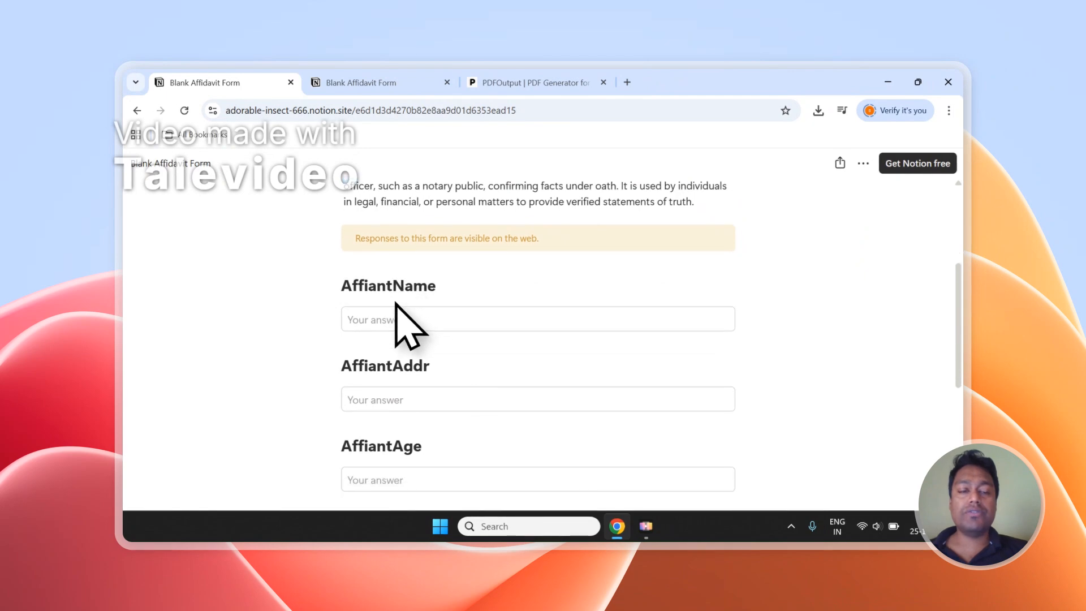
pyautogui.scroll(-5, 396, 317)
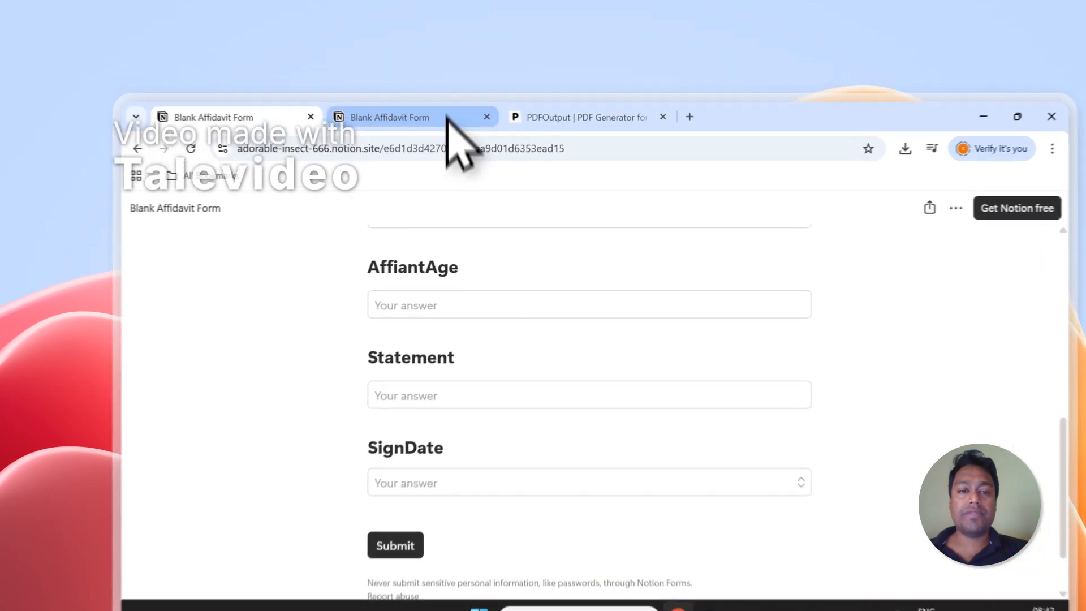
# Step: Review the questions of the Blank Affidavit Form and its submitted entries in the Notion responses table
pyautogui.click(406, 86)
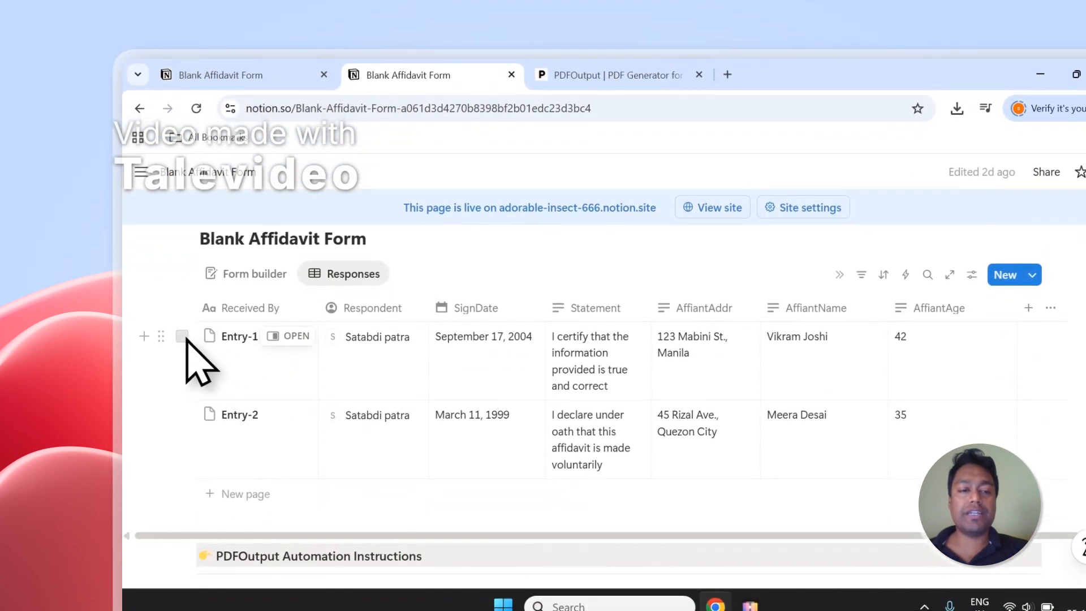
pyautogui.click(181, 345)
pyautogui.click(182, 424)
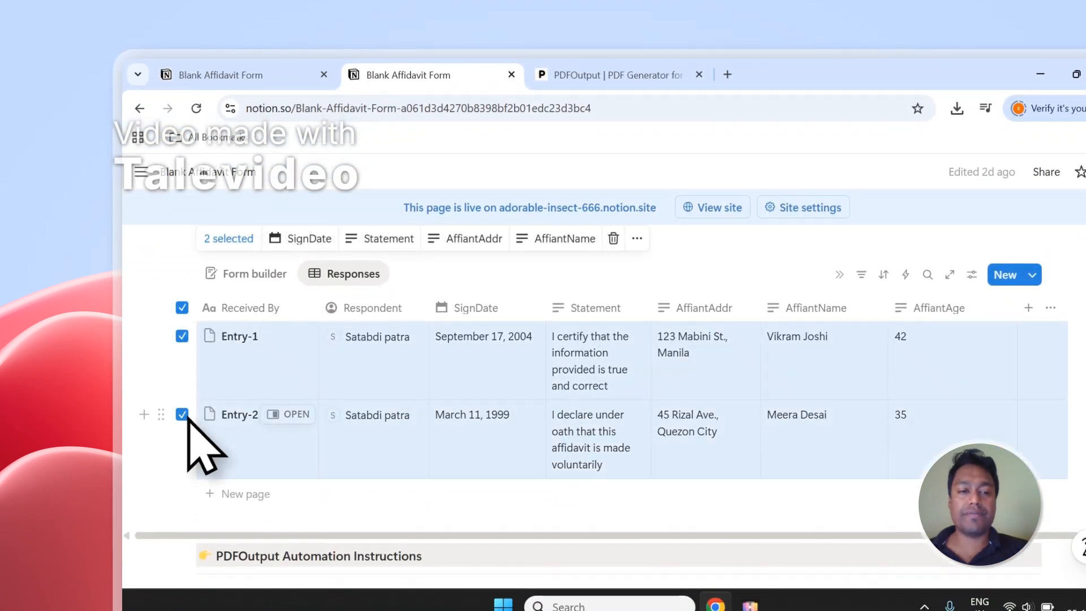
pyautogui.click(182, 309)
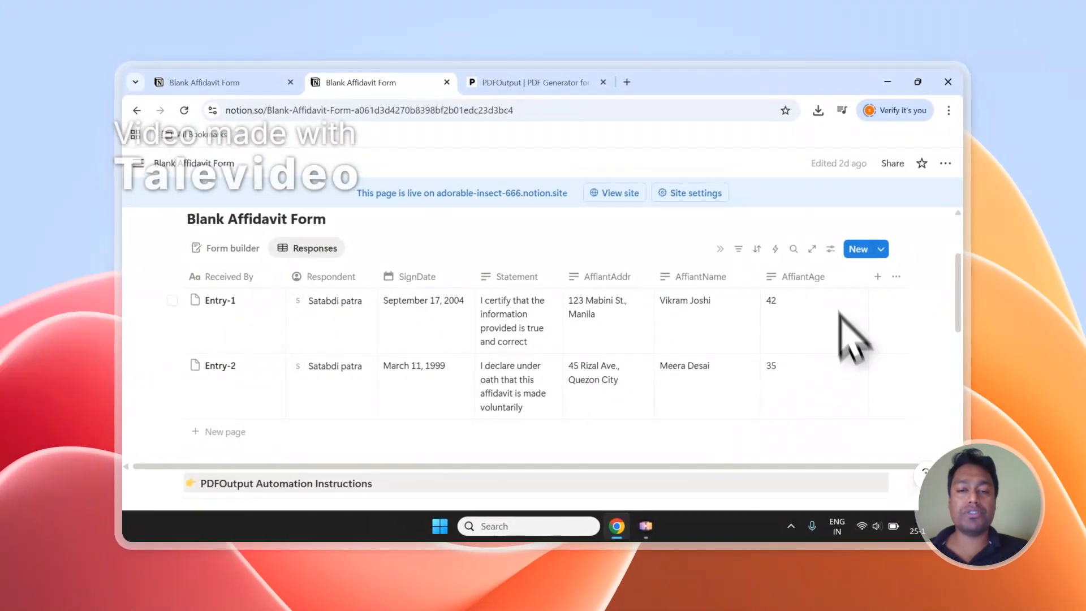
# Step: Switch to the PDFOutput site and read its description of generating PDFs from Google Docs using a Notion database
pyautogui.click(537, 85)
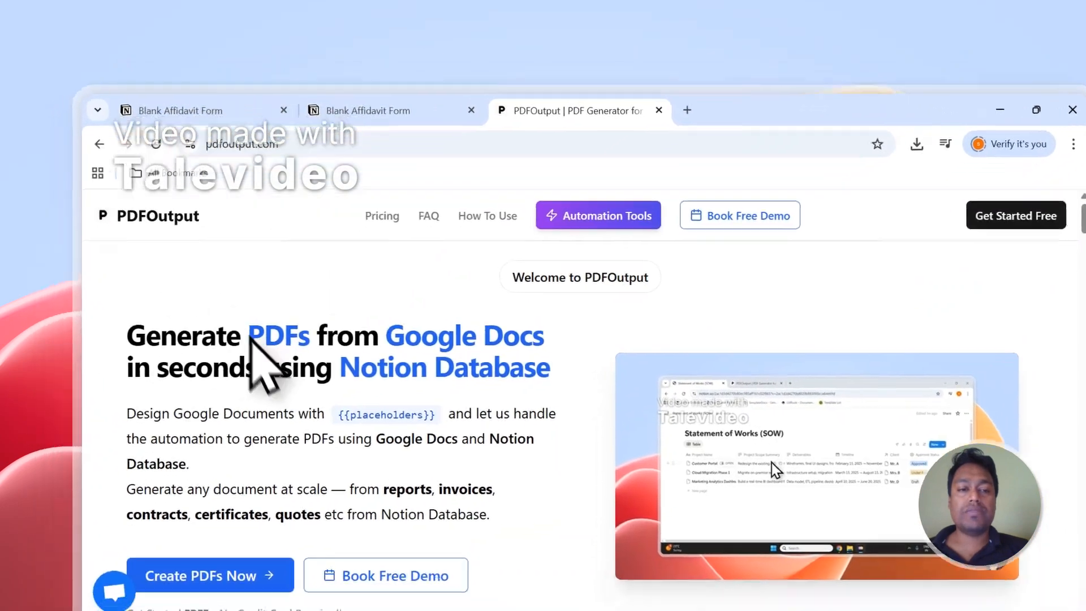
pyautogui.moveTo(211, 362); pyautogui.dragTo(273, 371)
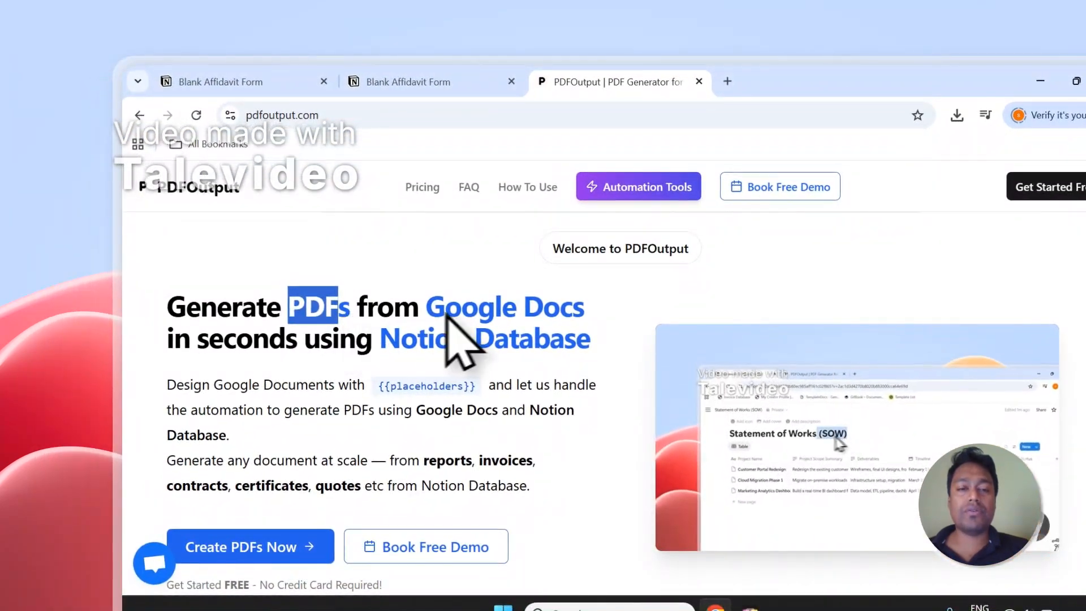
pyautogui.moveTo(427, 314); pyautogui.dragTo(490, 318)
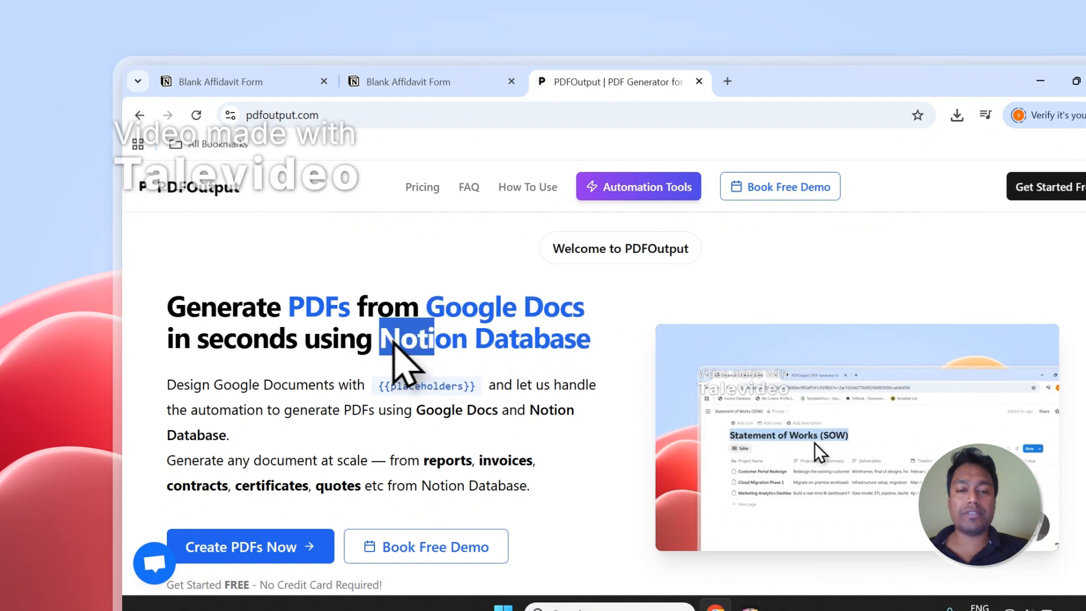
pyautogui.moveTo(394, 341); pyautogui.dragTo(600, 347)
pyautogui.click(408, 82)
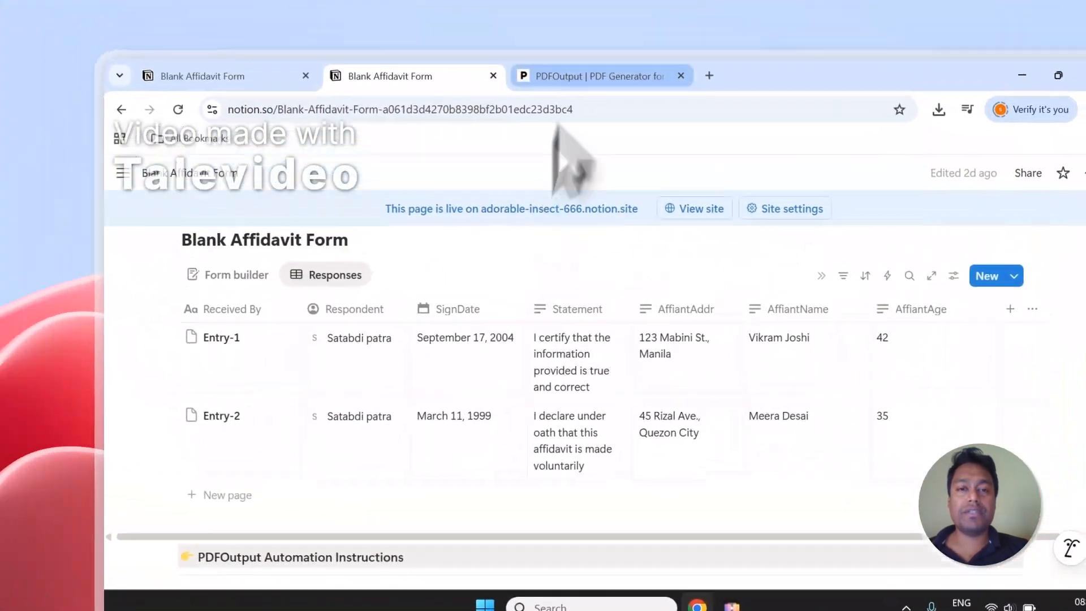
pyautogui.click(345, 19)
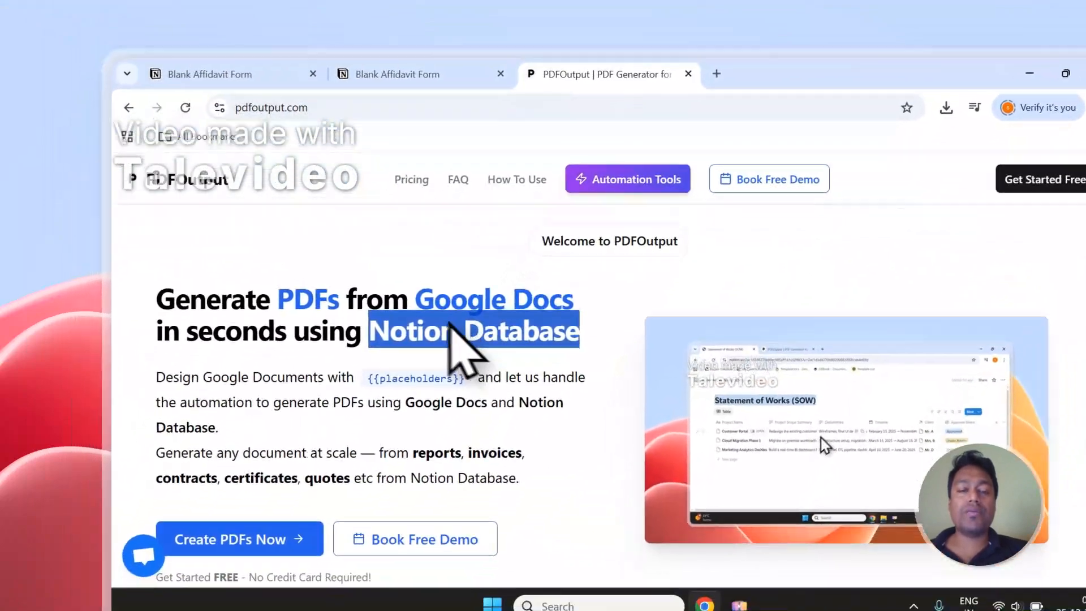
pyautogui.moveTo(416, 299); pyautogui.dragTo(573, 300)
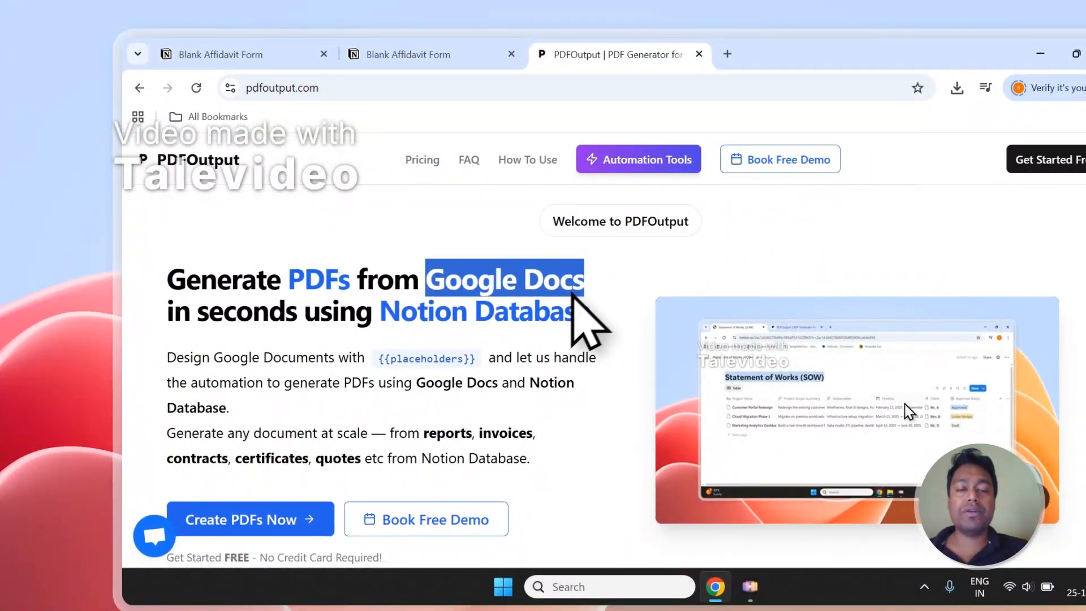
pyautogui.scroll(-1, 555, 294)
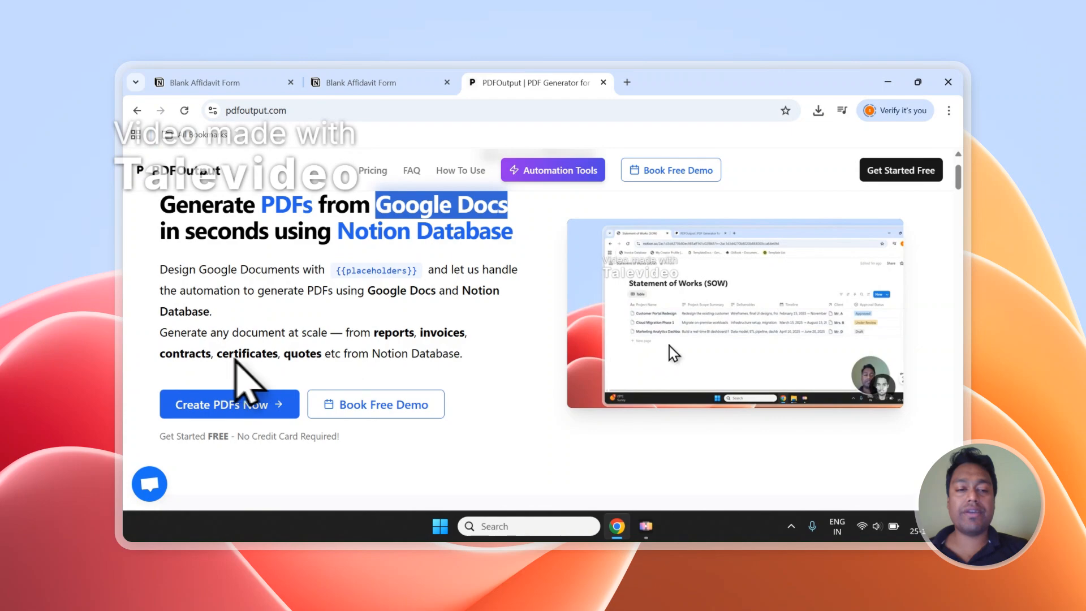
pyautogui.moveTo(325, 358); pyautogui.dragTo(391, 340)
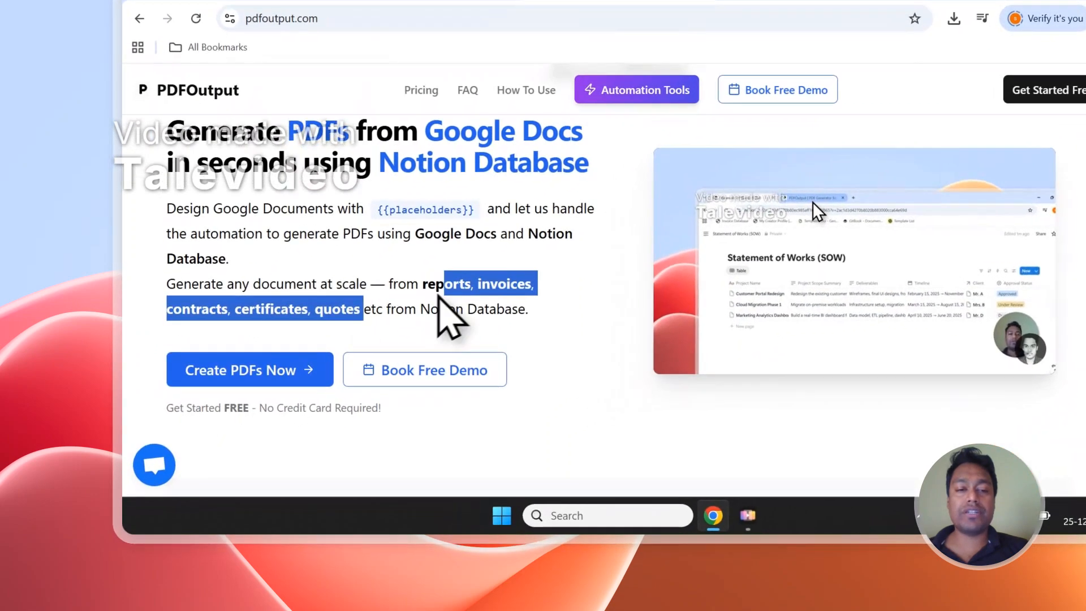
pyautogui.moveTo(439, 294); pyautogui.dragTo(430, 288)
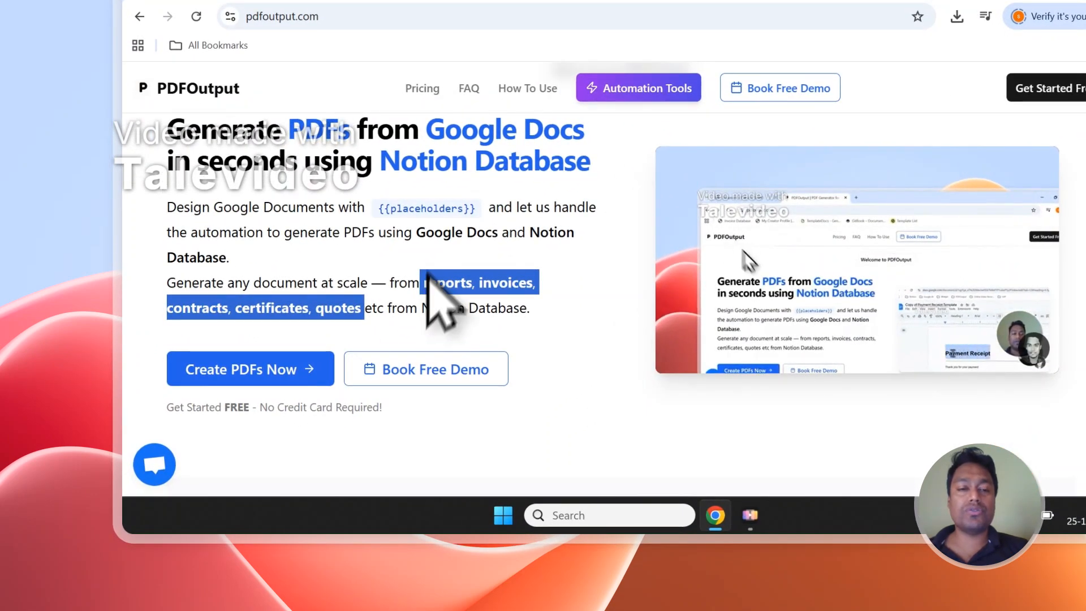
pyautogui.click(428, 277)
pyautogui.scroll(2, 497, 206)
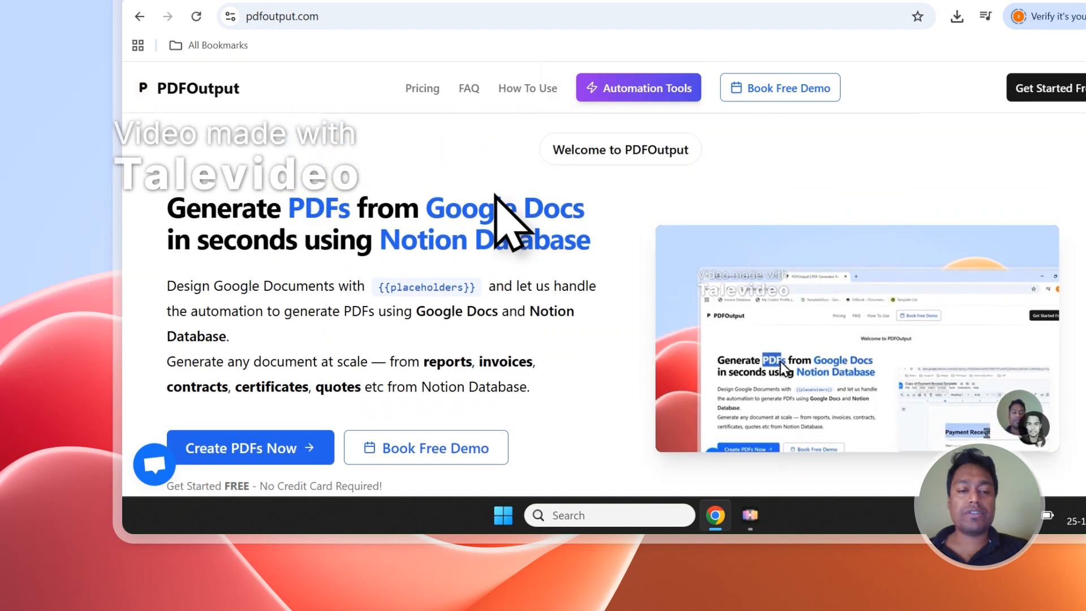
# Step: Start creating PDFs and sign in to PDFOutput with the existing Google account, granting the requested access
pyautogui.scroll(-3, 339, 272)
pyautogui.click(286, 283)
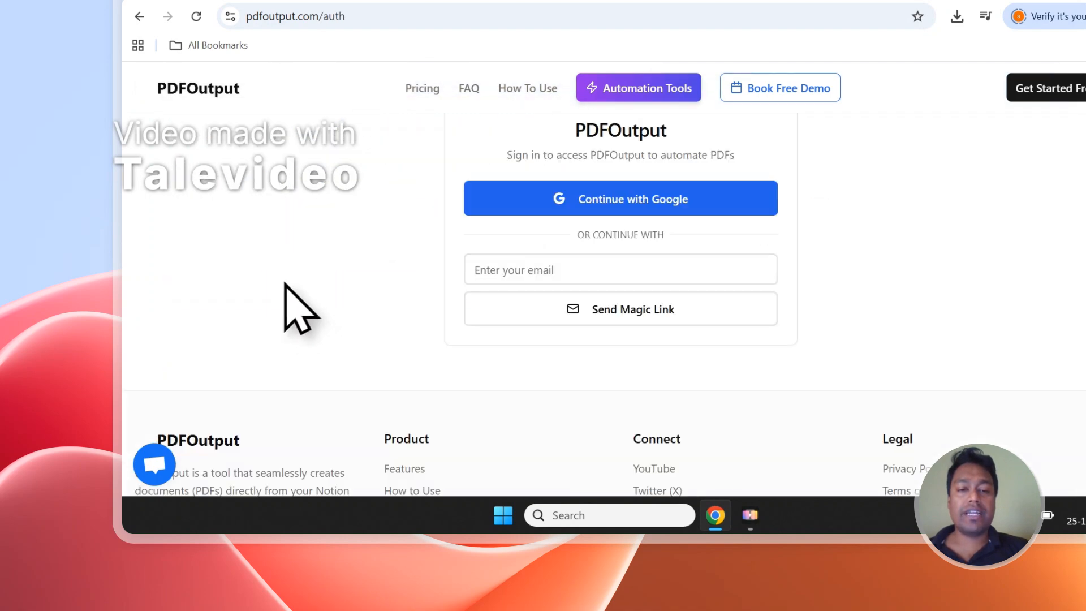
pyautogui.click(653, 211)
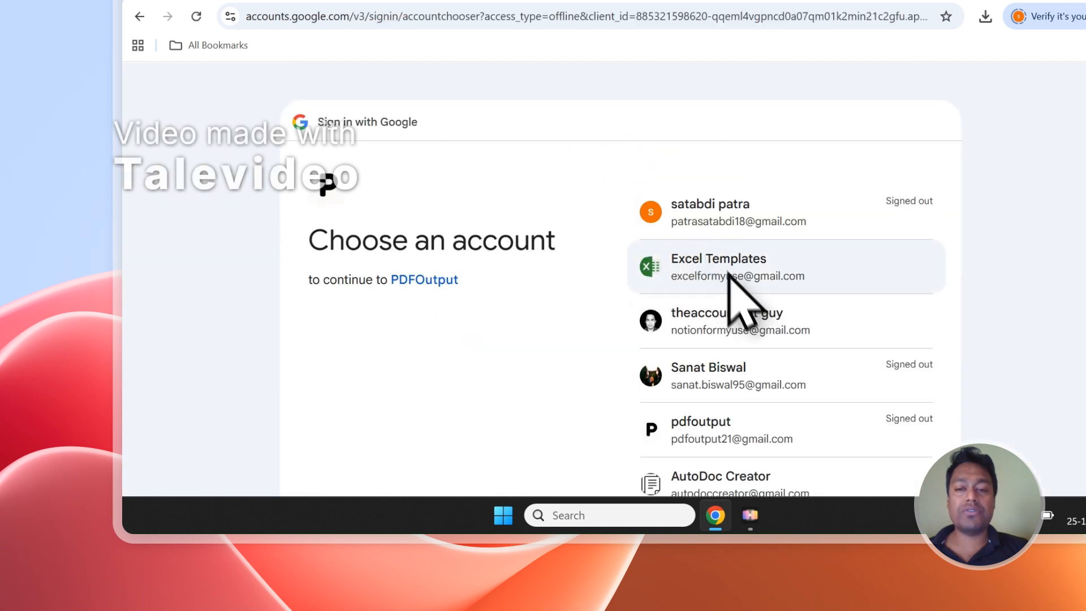
pyautogui.click(723, 318)
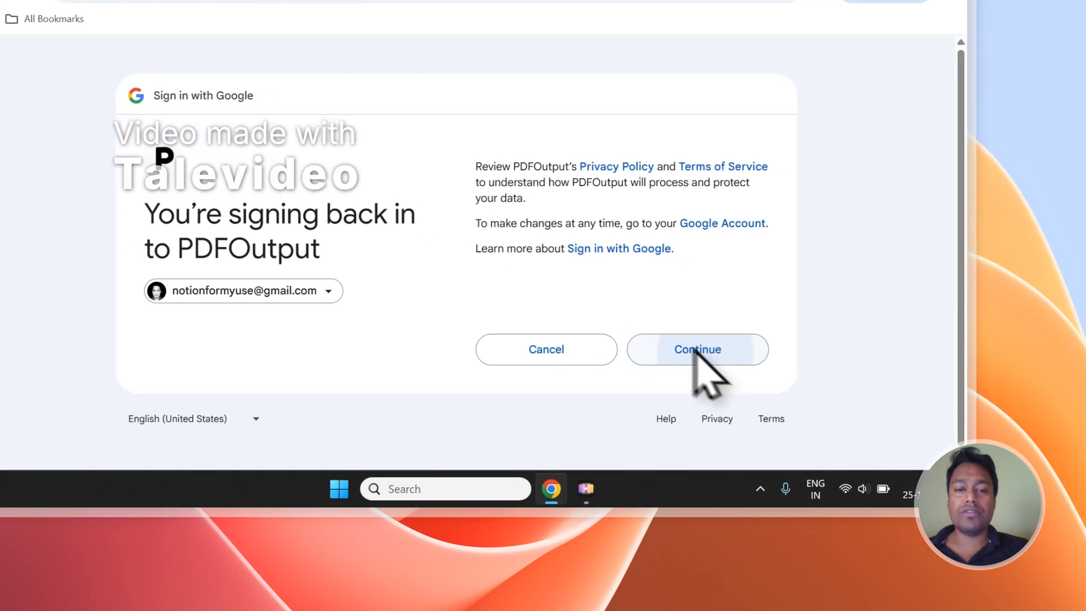
pyautogui.click(827, 375)
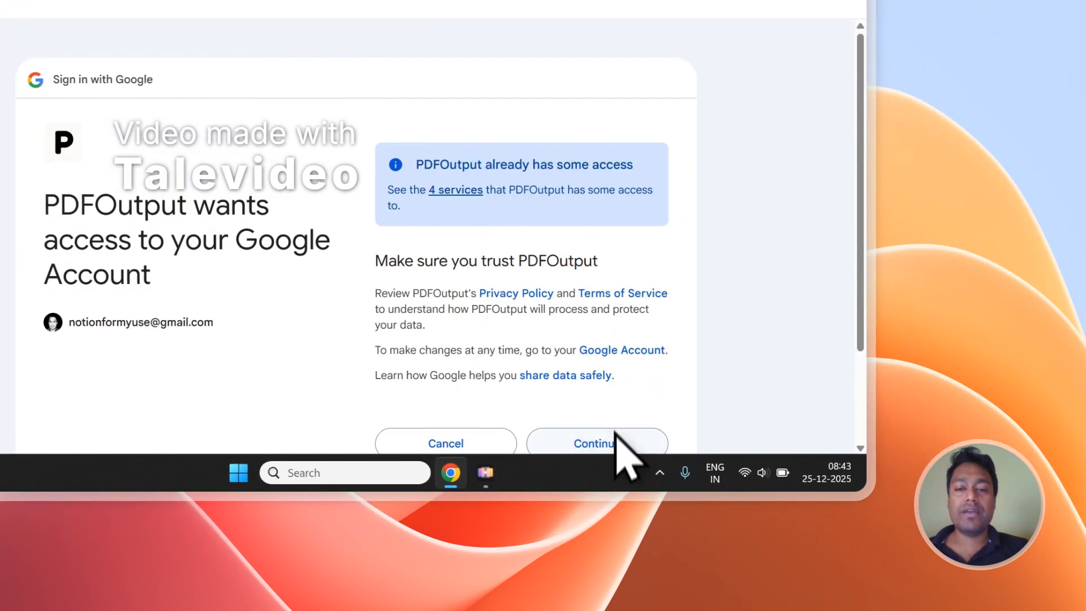
pyautogui.click(616, 436)
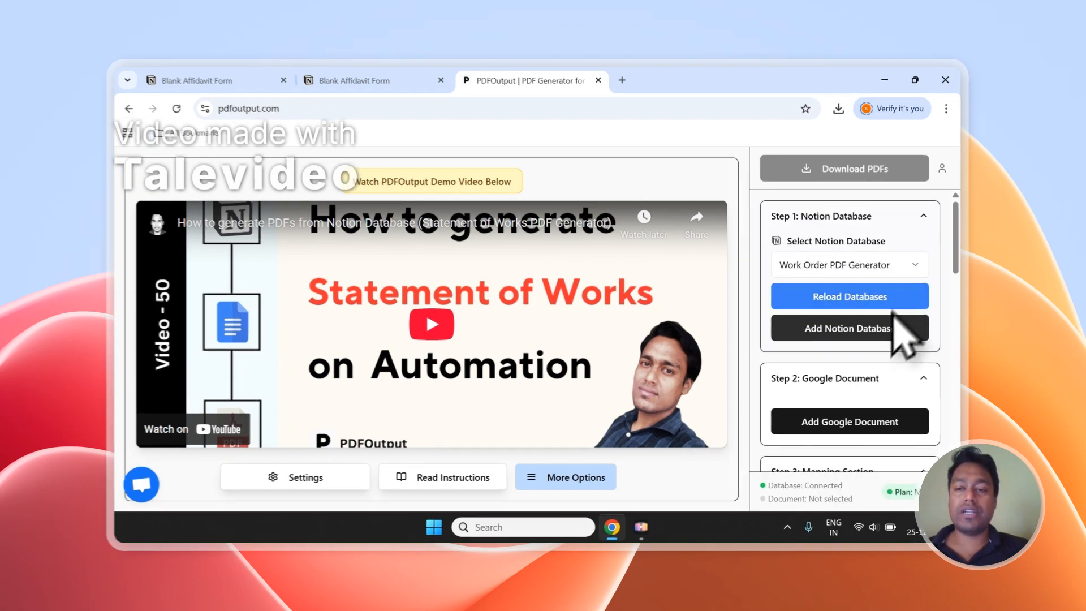
# Step: Start adding a Notion database in PDFOutput and copy the title of the Blank Affidavit Form page in Notion
pyautogui.click(882, 329)
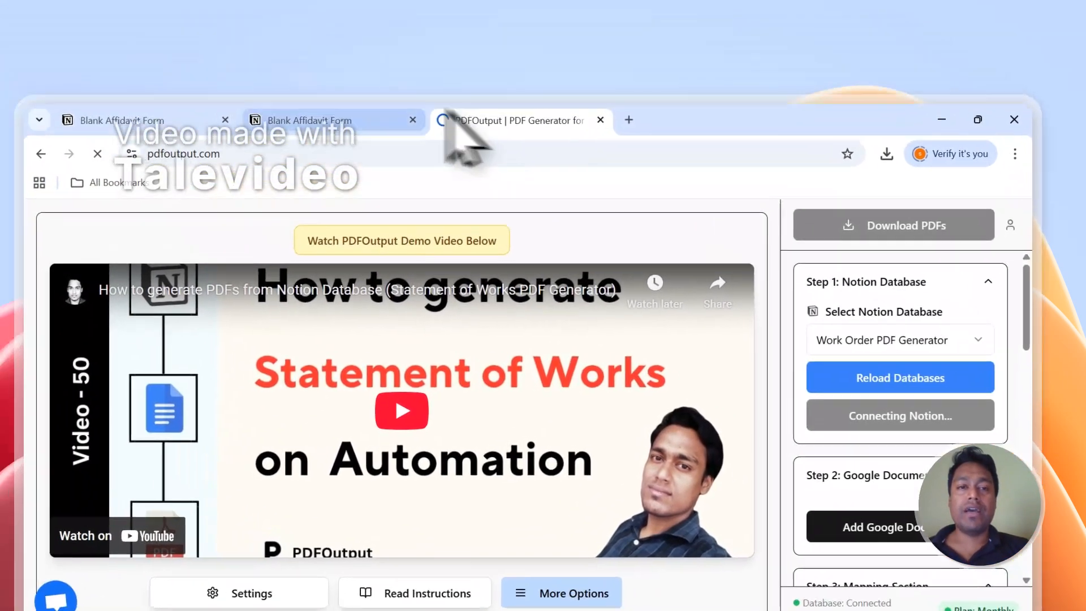
pyautogui.click(222, 18)
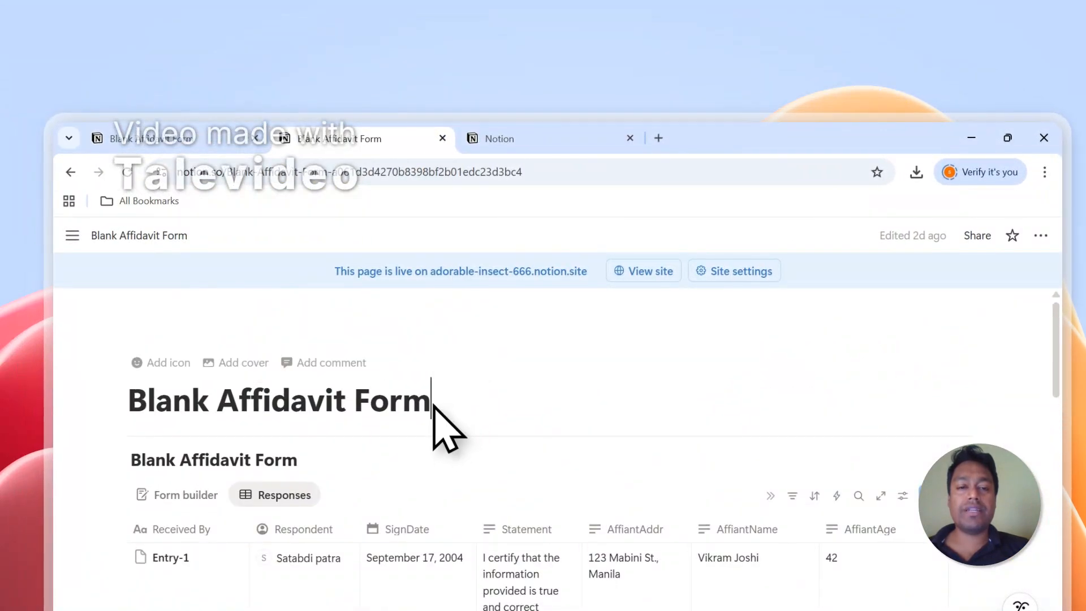
pyautogui.moveTo(433, 405); pyautogui.dragTo(254, 406)
pyautogui.rightClick(251, 408)
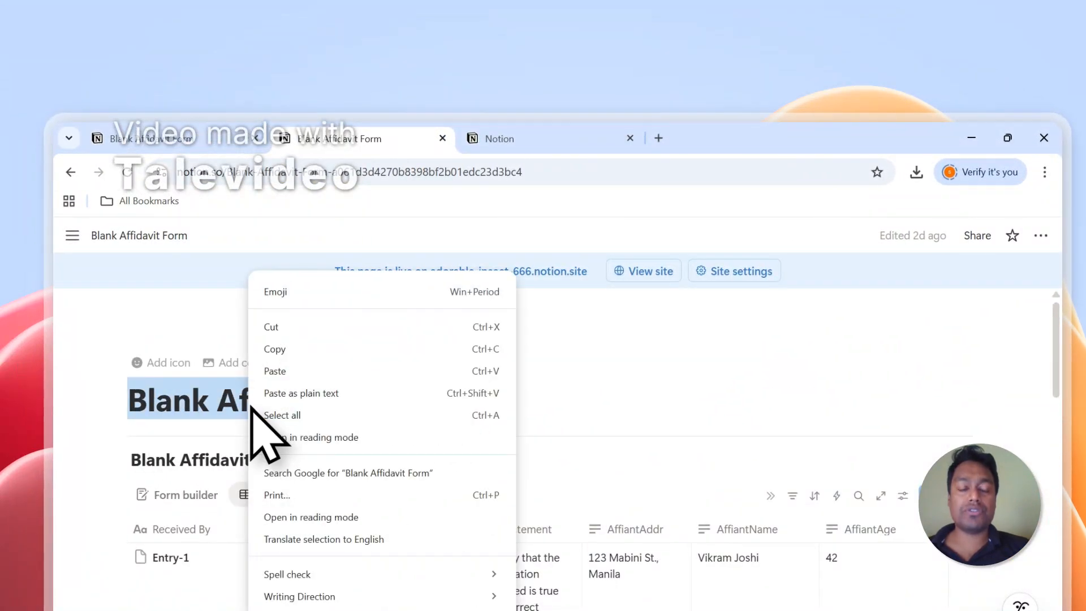
pyautogui.click(308, 350)
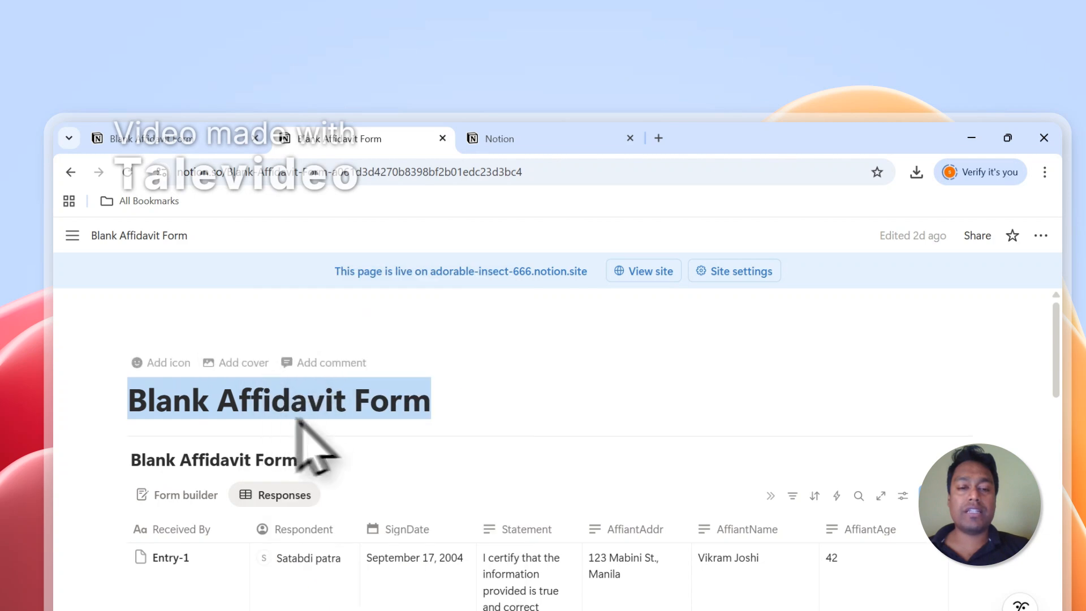
# Step: Find the Blank Affidavit Form page with the copied title in the Notion connection request and allow PDFOutput to access it
pyautogui.click(512, 137)
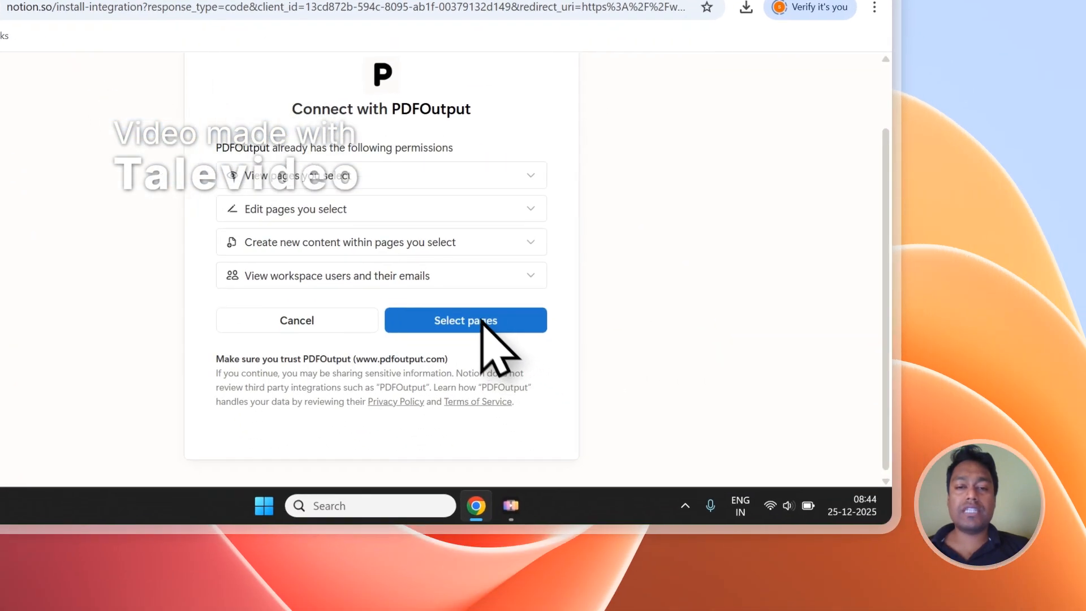
pyautogui.click(656, 485)
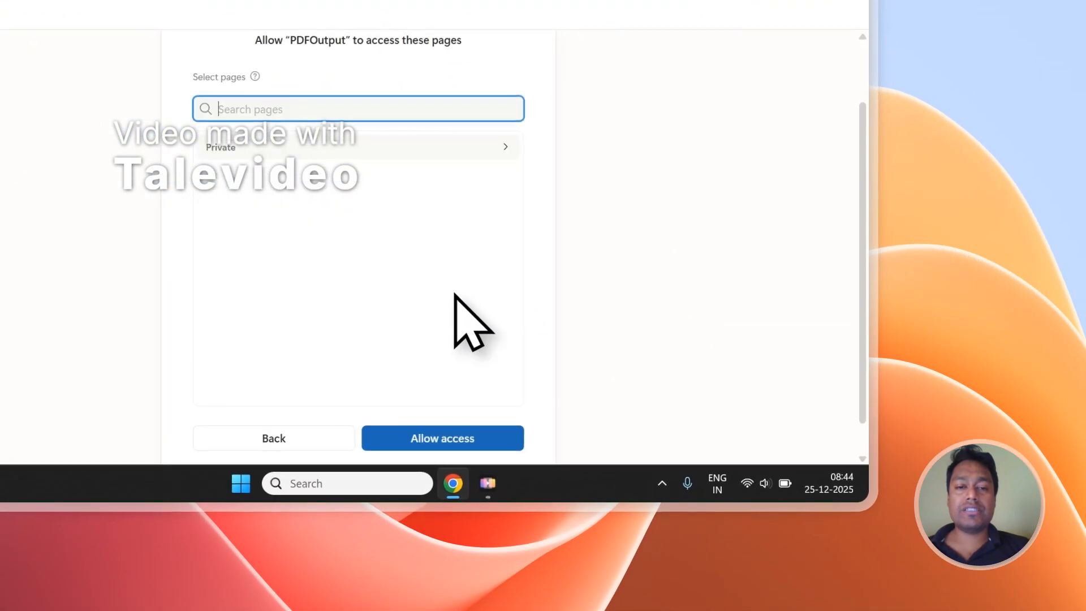
pyautogui.rightClick(262, 113)
pyautogui.click(311, 282)
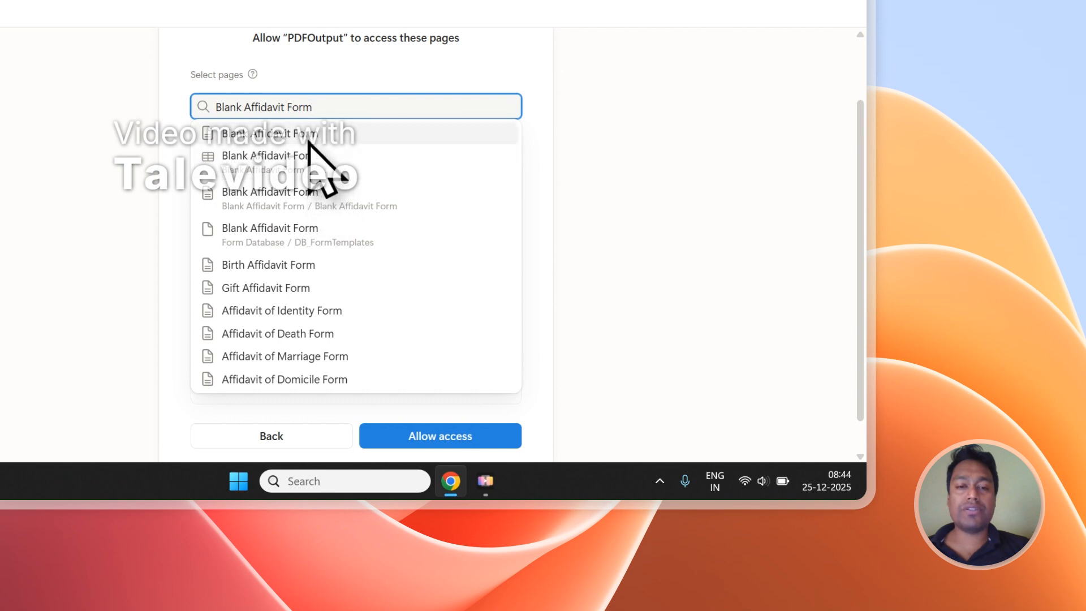
pyautogui.click(310, 139)
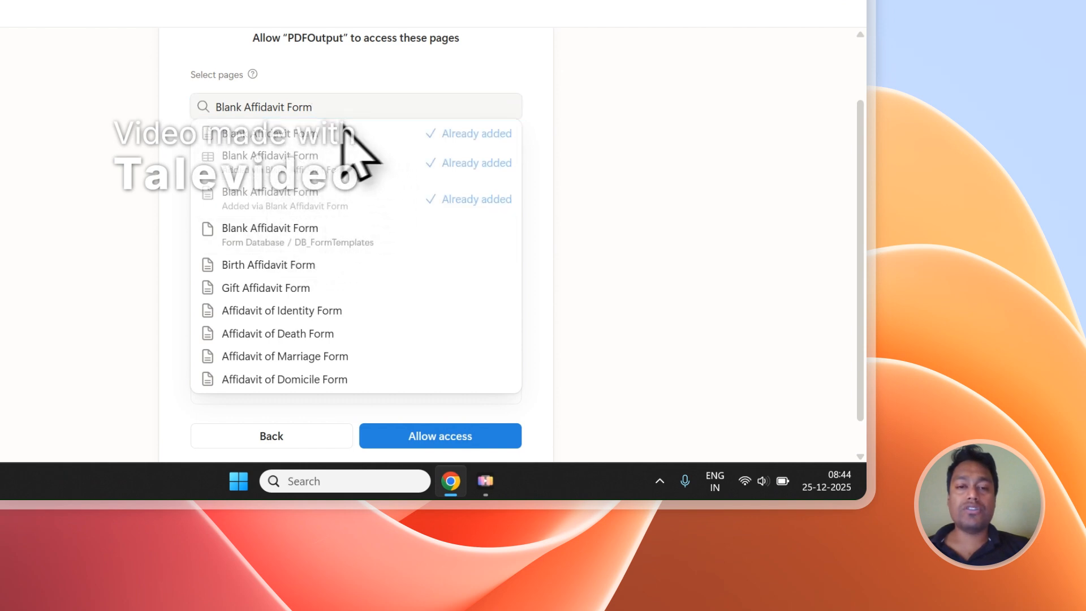
pyautogui.scroll(-1, 396, 238)
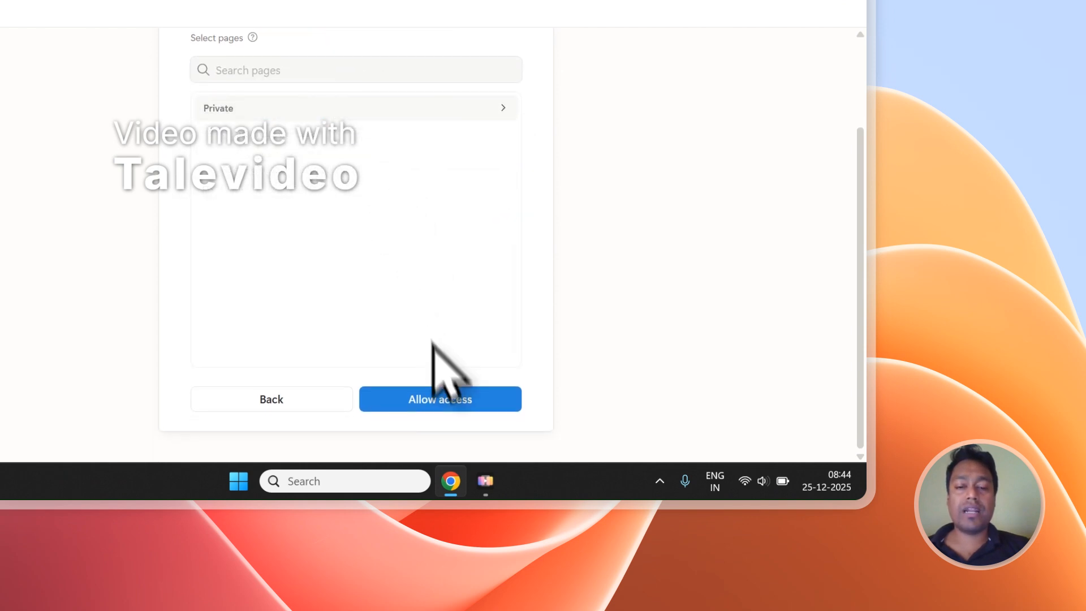
pyautogui.click(435, 398)
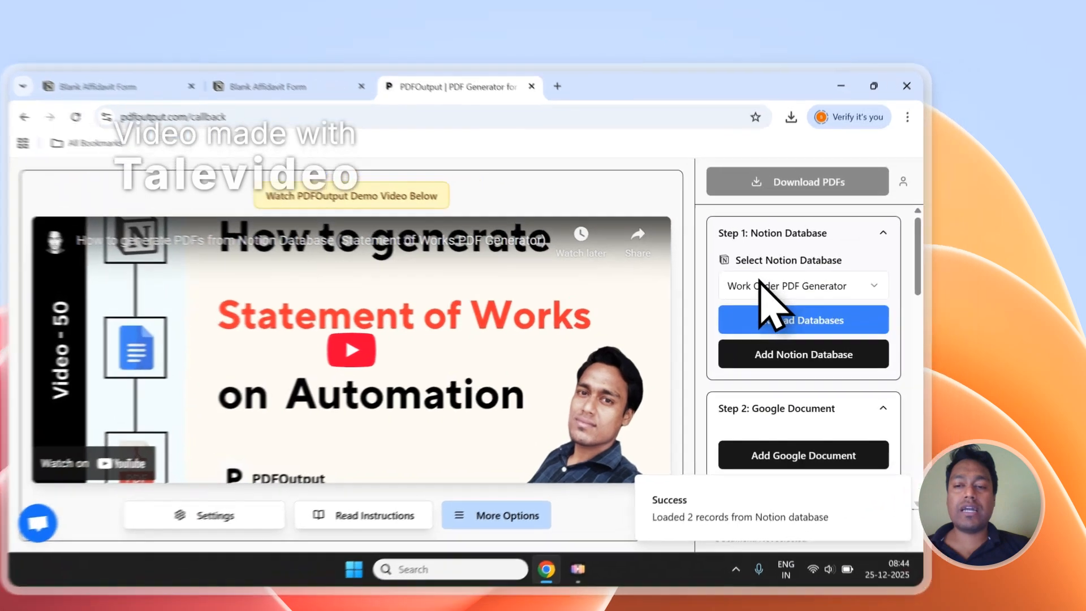
# Step: Check which Notion databases are available and examine the mapping properties of the Work Order PDF Generator database
pyautogui.click(810, 265)
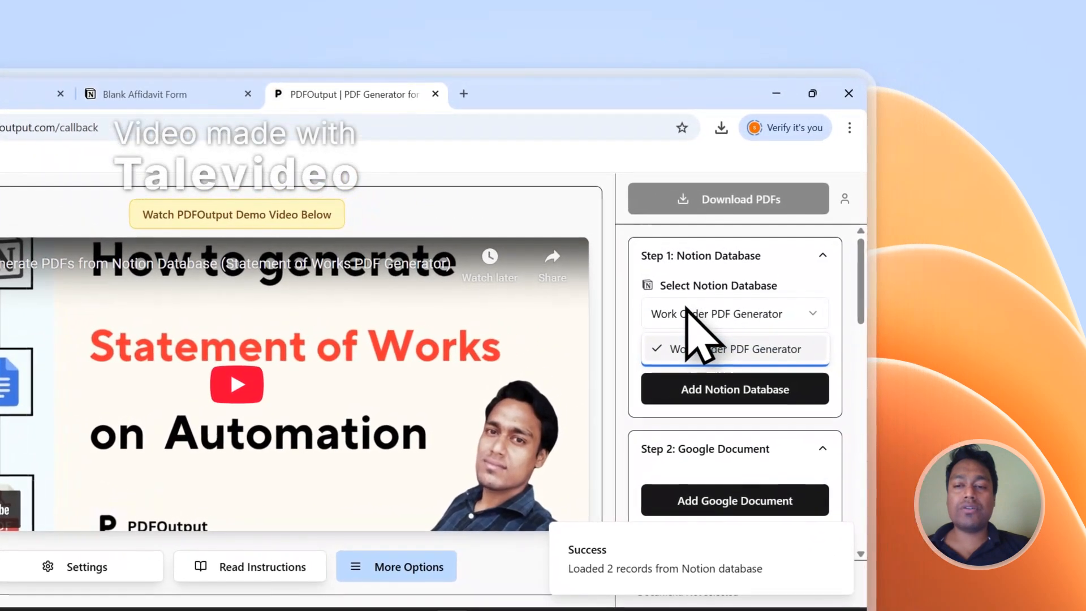
pyautogui.click(686, 308)
pyautogui.scroll(-3, 707, 351)
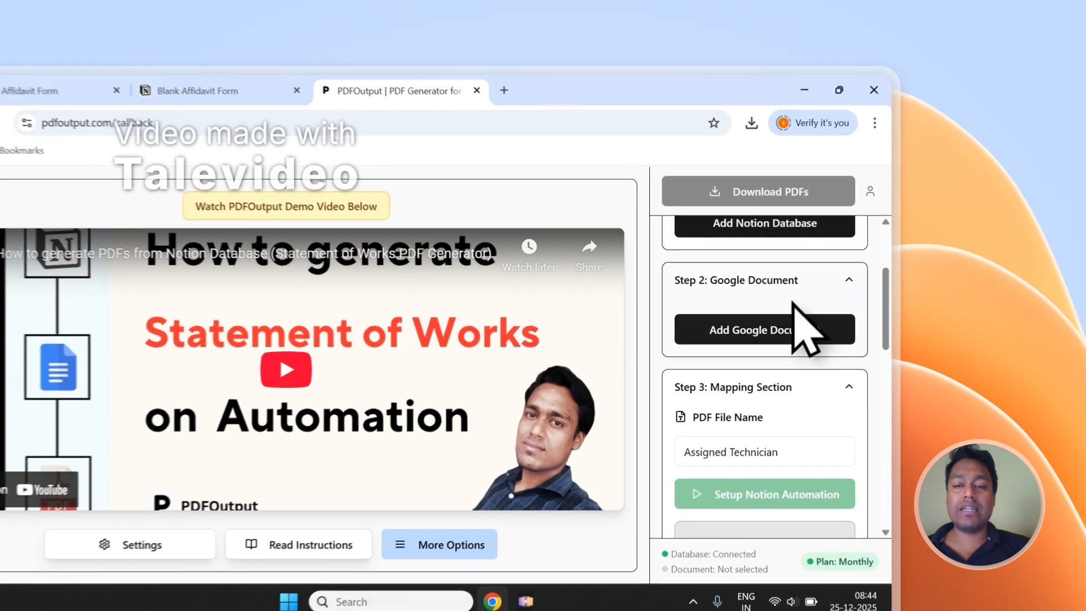
pyautogui.scroll(-8, 779, 419)
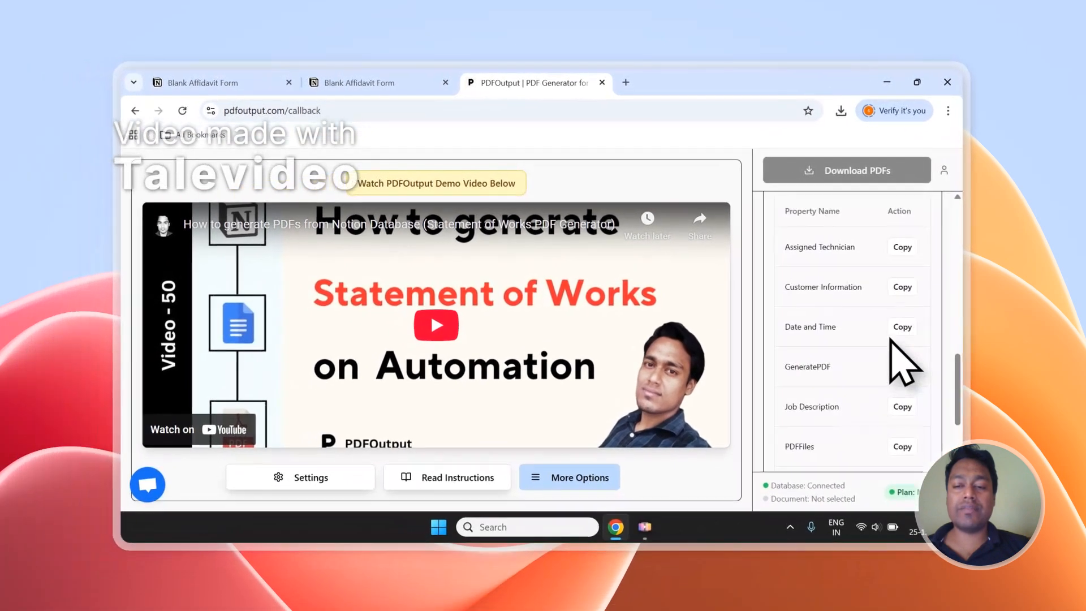
pyautogui.scroll(5, 780, 402)
pyautogui.scroll(5, 891, 345)
# Step: Reload the Notion databases and select Blank Affidavit Form as the database for the PDFs
pyautogui.click(854, 299)
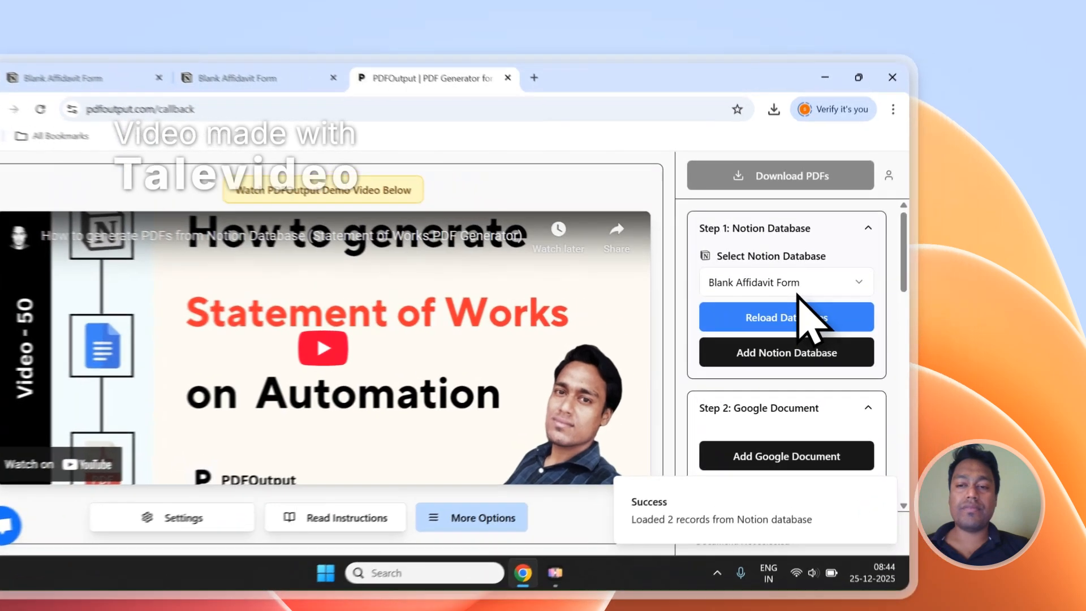
pyautogui.click(864, 271)
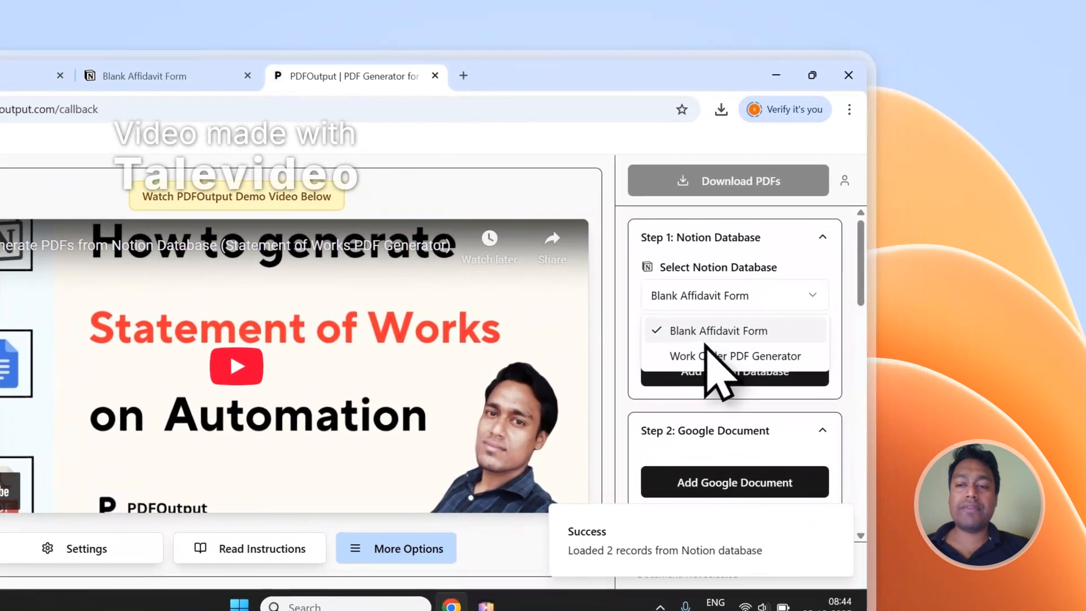
pyautogui.click(714, 335)
pyautogui.scroll(-10, 866, 277)
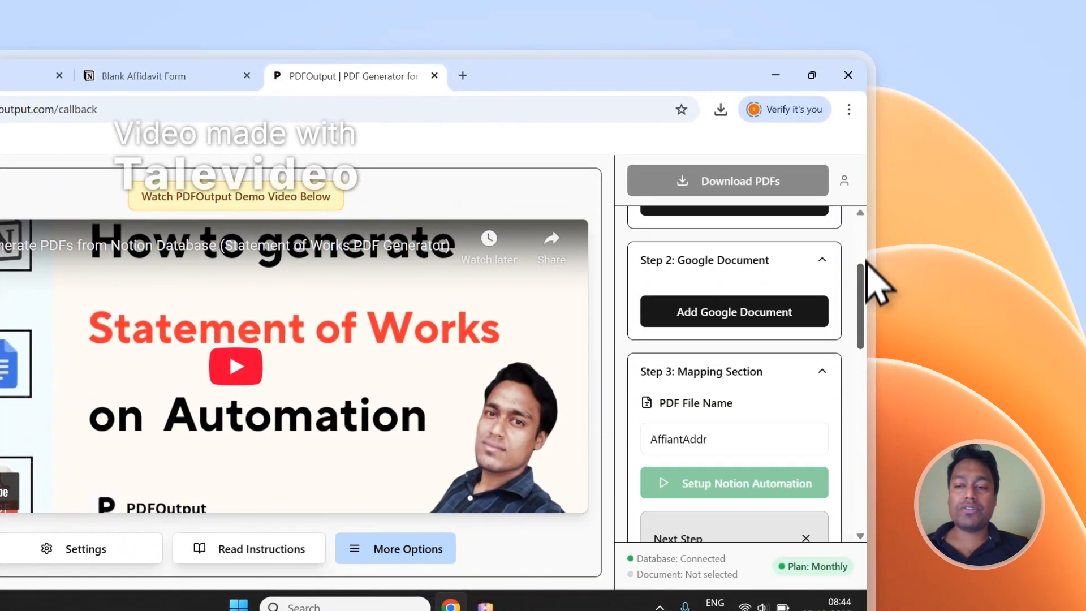
pyautogui.scroll(-1, 860, 384)
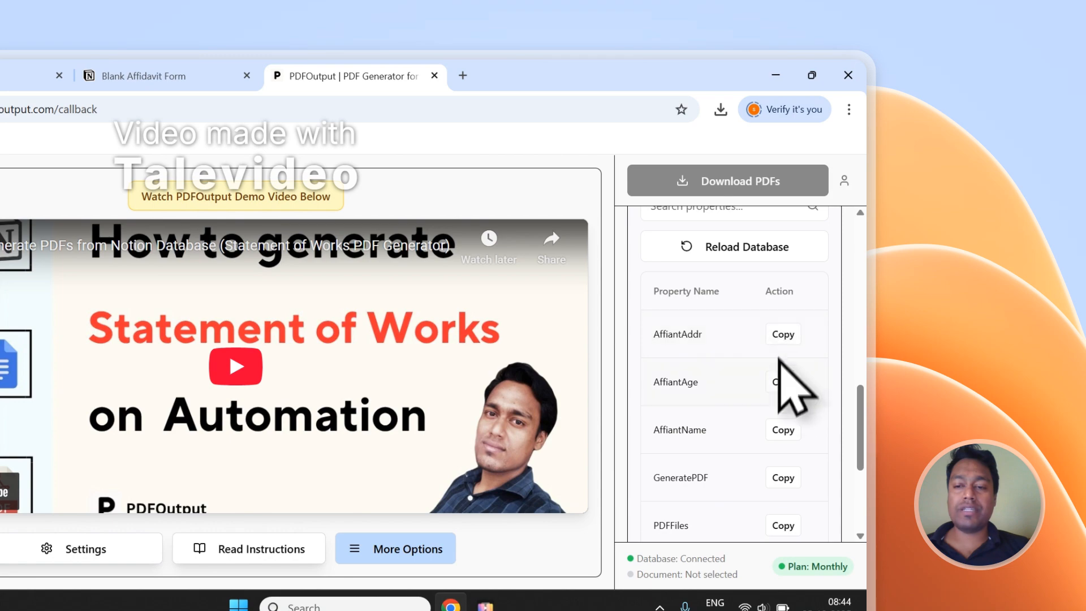
# Step: Examine the mapping properties of the Blank Affidavit Form database
pyautogui.scroll(-4, 786, 396)
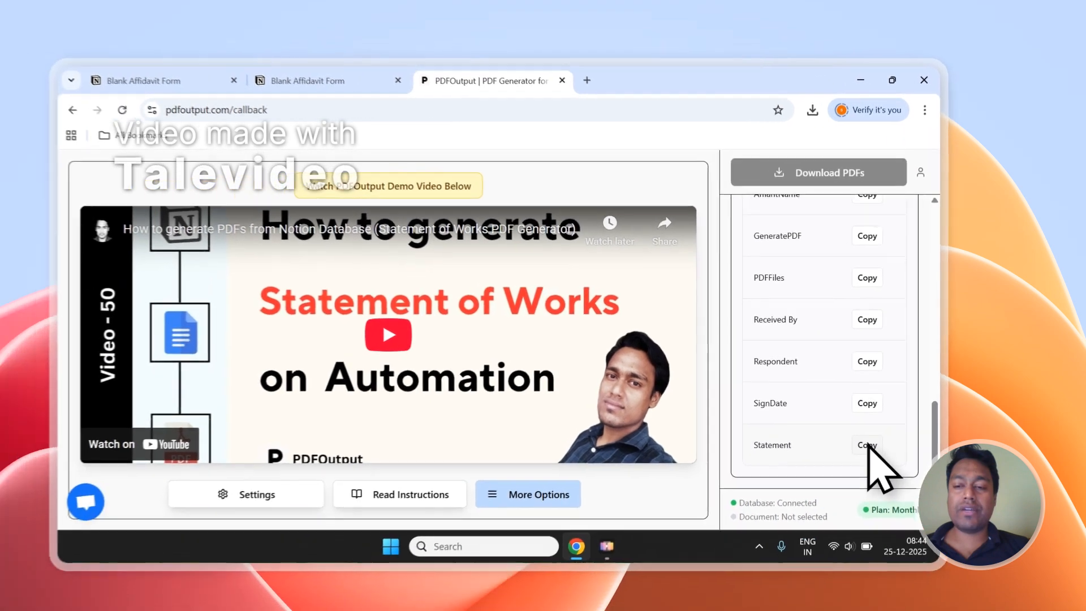
pyautogui.scroll(4, 785, 493)
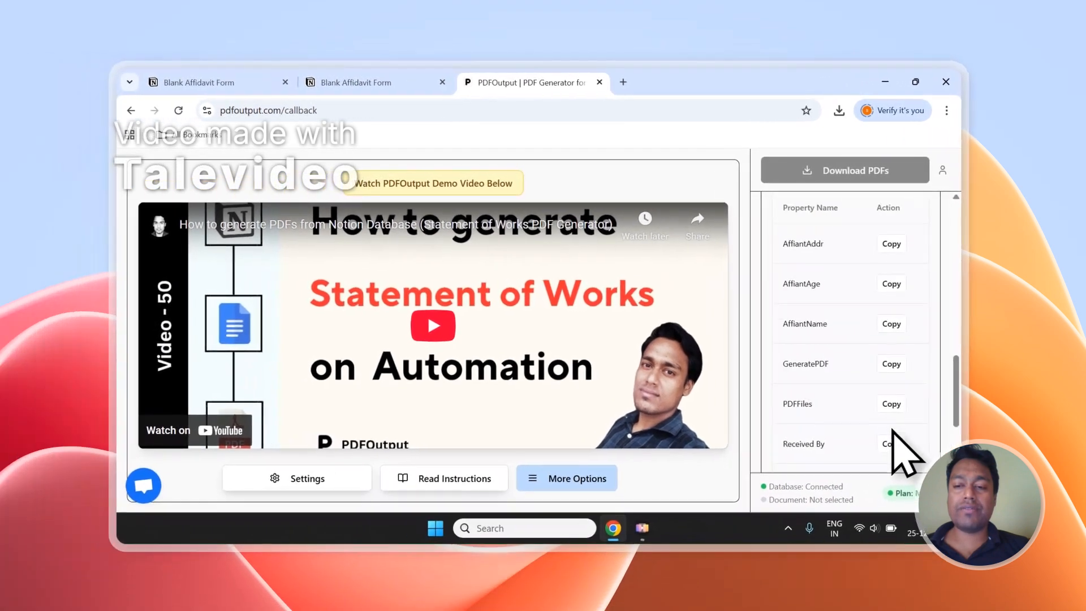
pyautogui.scroll(10, 893, 430)
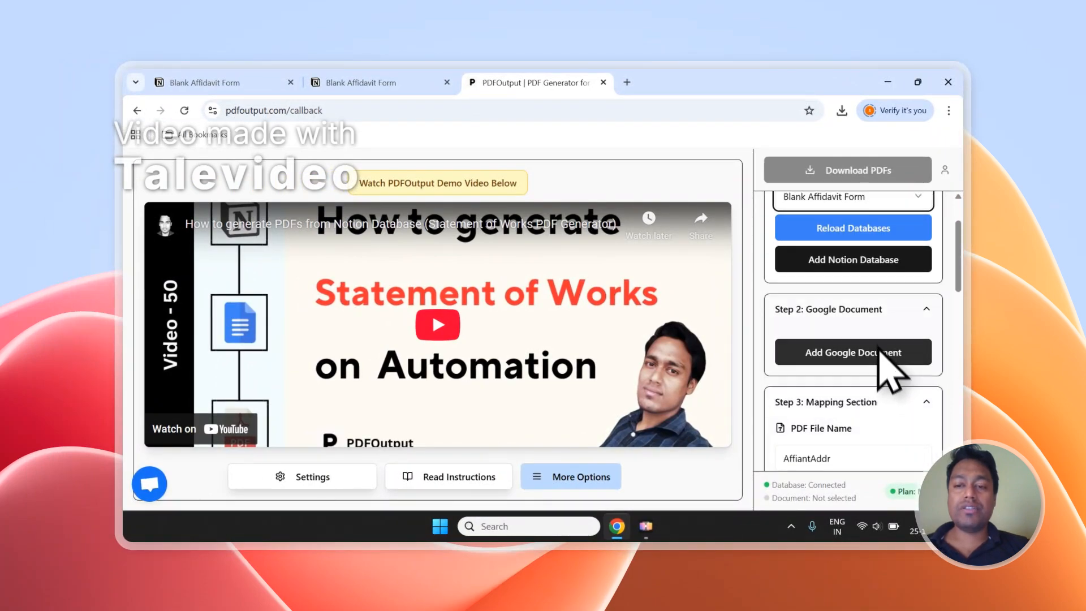
pyautogui.scroll(1, 878, 347)
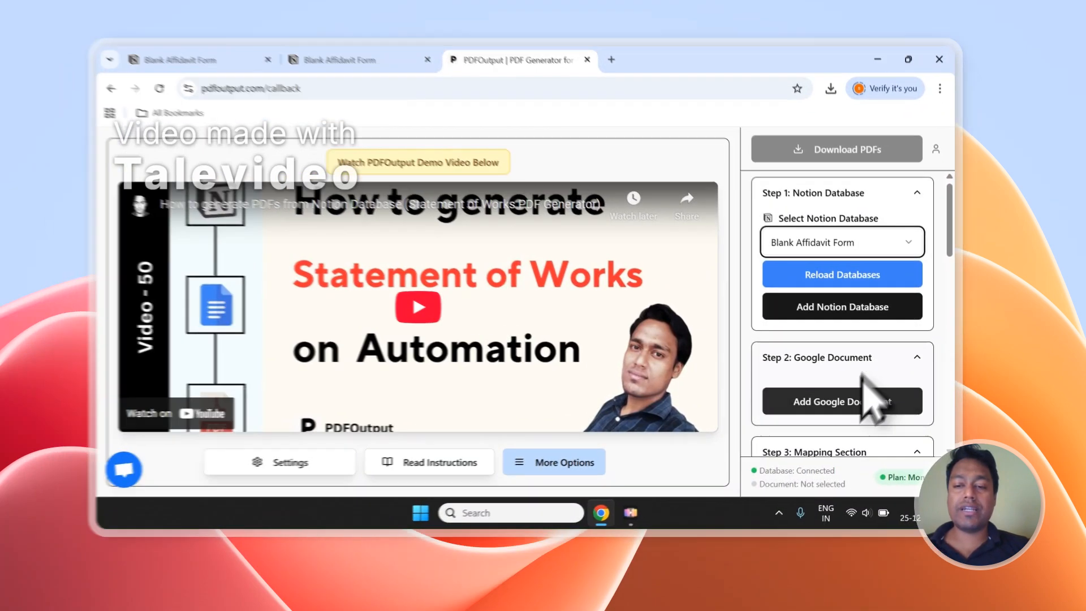
pyautogui.click(857, 414)
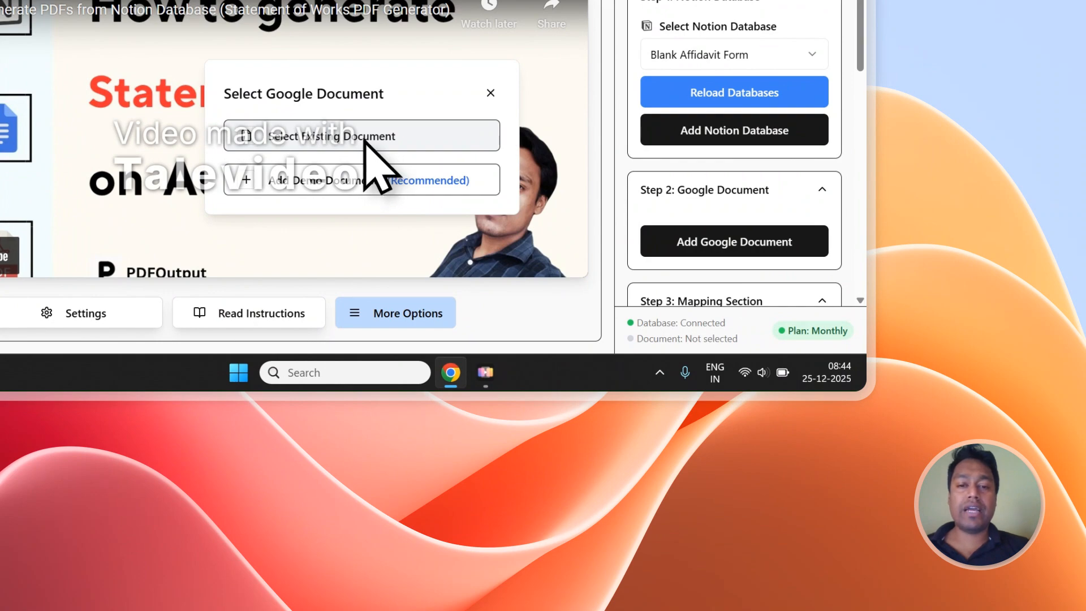
pyautogui.click(364, 141)
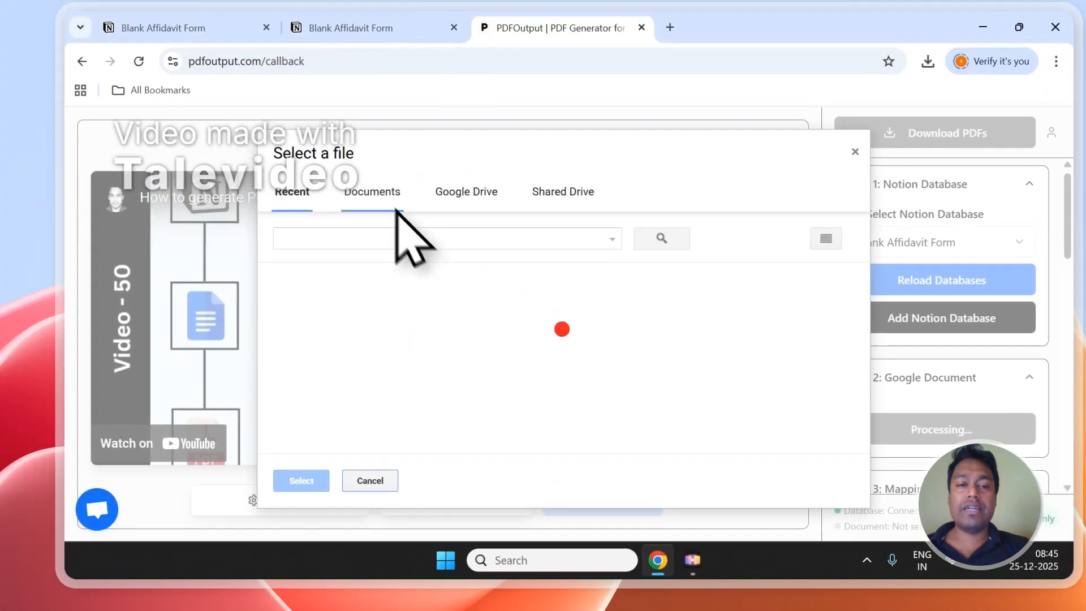
pyautogui.click(400, 205)
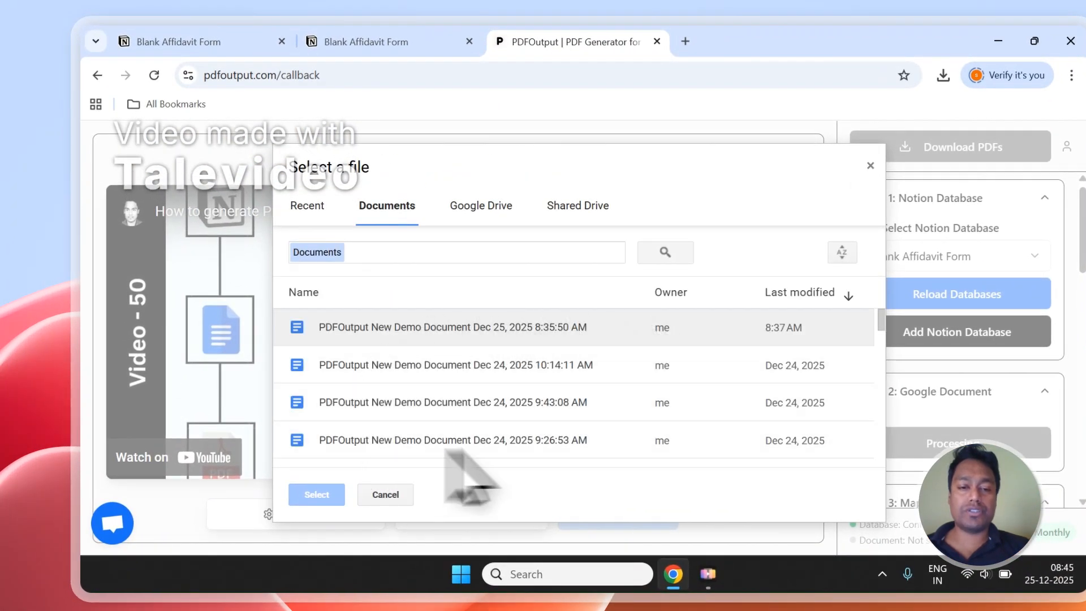
pyautogui.click(458, 366)
pyautogui.click(415, 406)
pyautogui.click(412, 431)
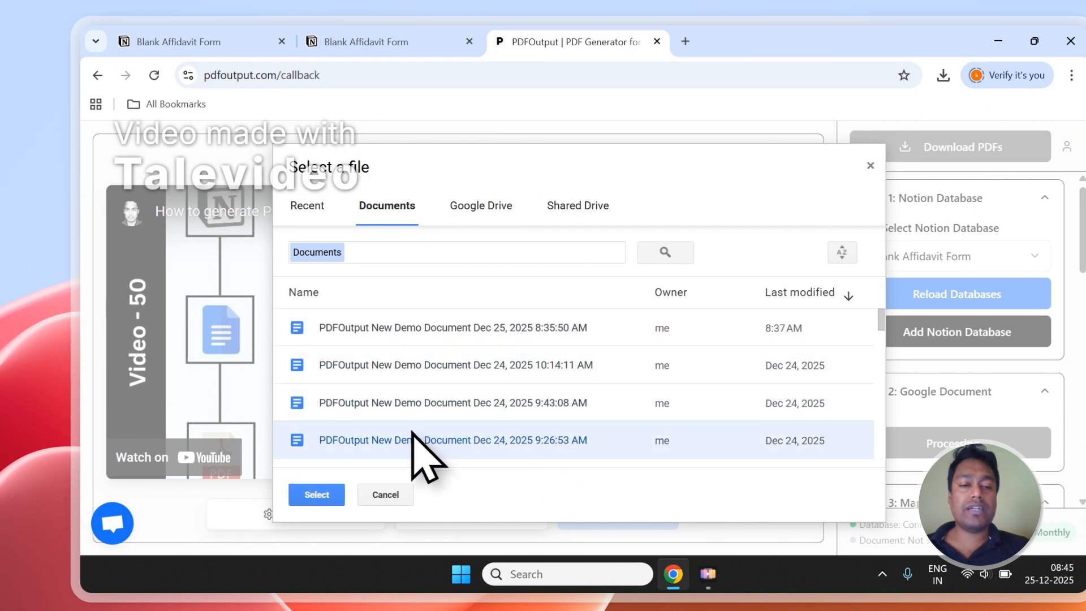
pyautogui.click(412, 403)
pyautogui.click(414, 367)
pyautogui.click(418, 338)
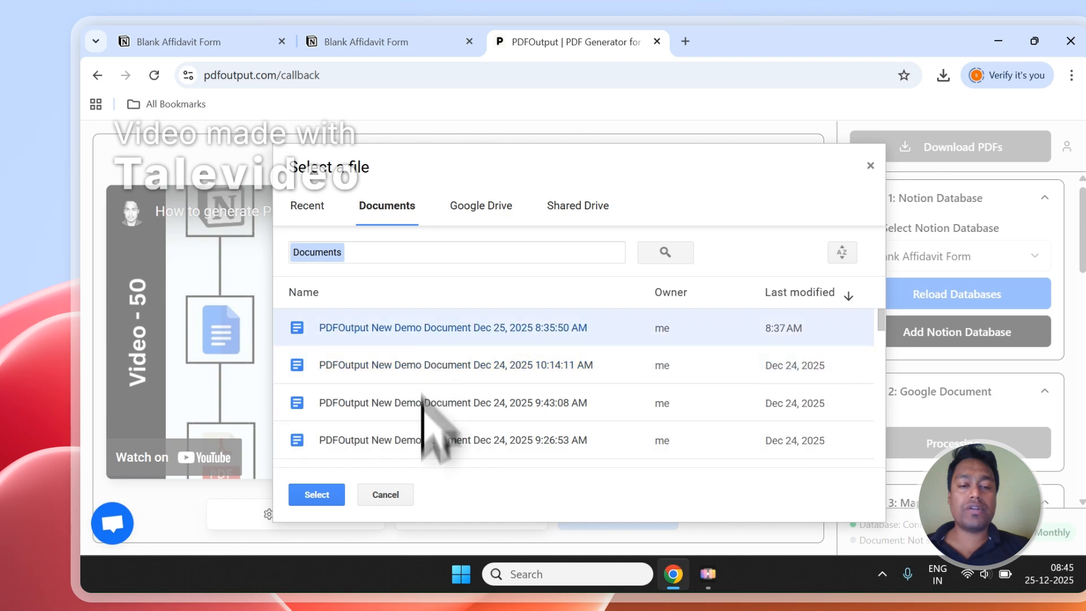
pyautogui.click(410, 495)
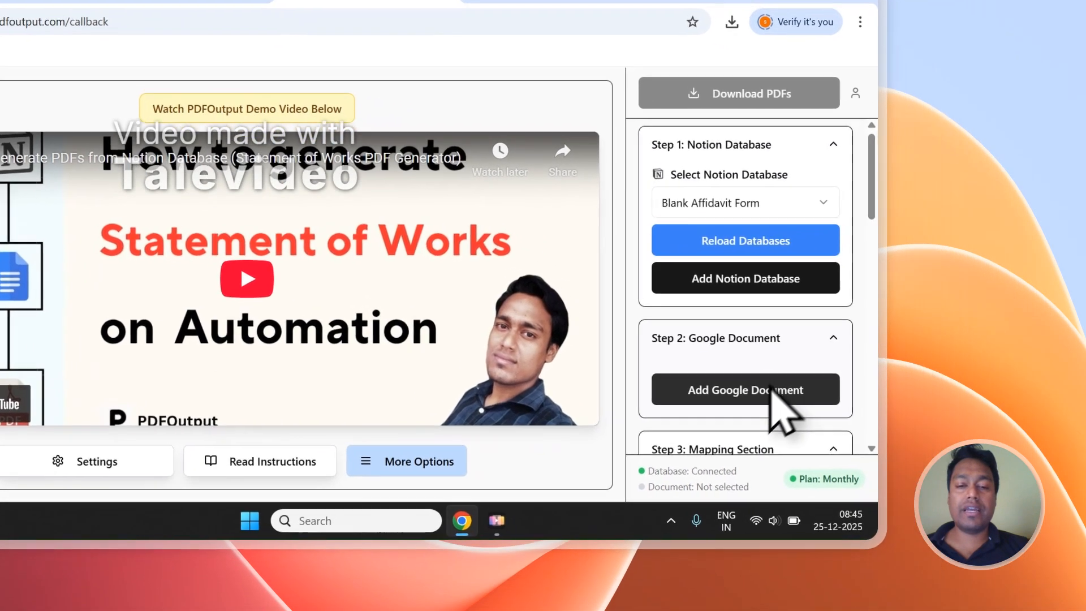
# Step: Add a new demo Google document as the template and delete its introductory text above the Placeholders heading
pyautogui.click(877, 415)
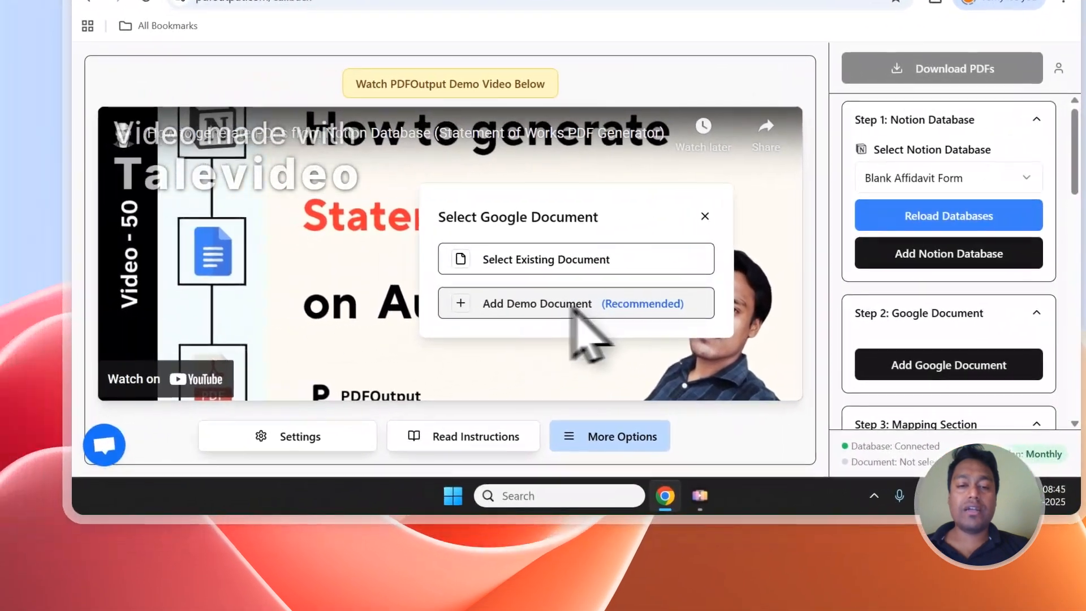
pyautogui.click(570, 308)
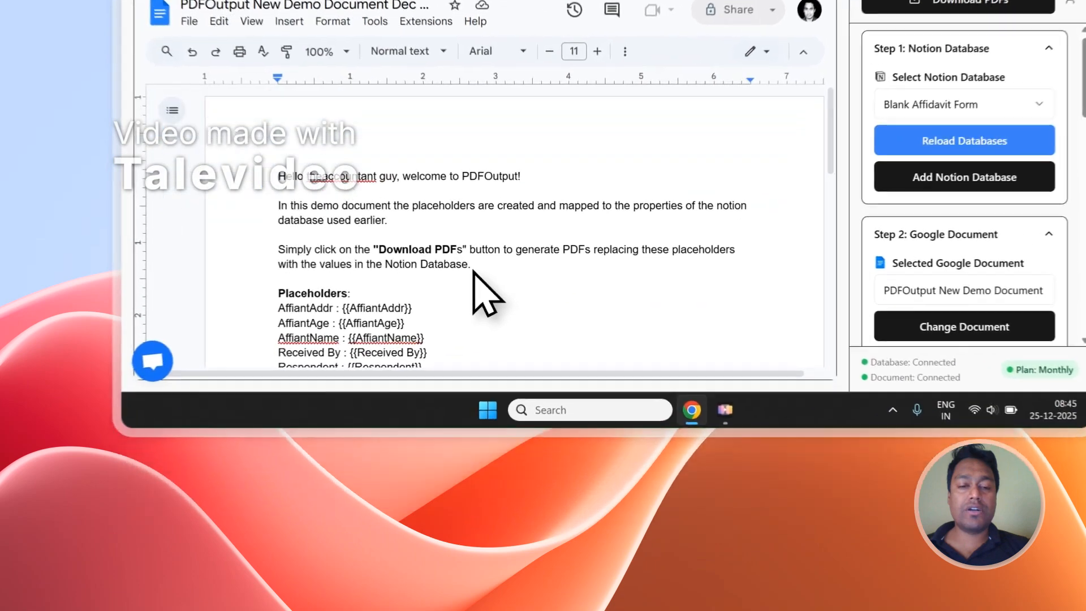
pyautogui.moveTo(427, 402); pyautogui.dragTo(233, 323)
pyautogui.press('Delete')
pyautogui.press('Delete')
pyautogui.press('Delete')
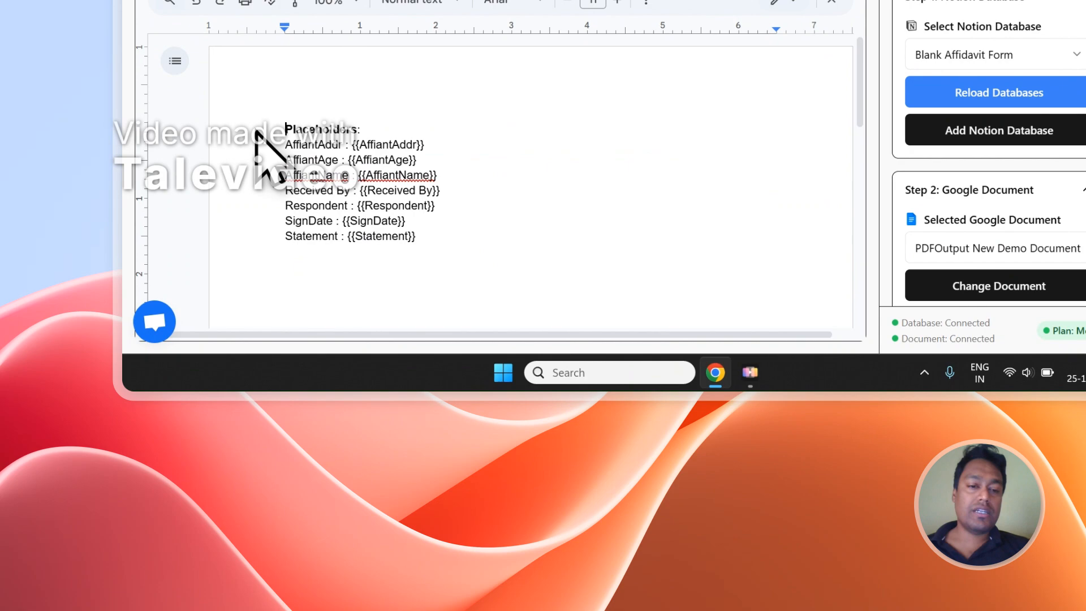
# Step: Compare the document's placeholders, such as AffiantName, AffiantAddr and AffiantAge, with the matching property columns in the Notion Blank Affidavit Form database
pyautogui.click(417, 73)
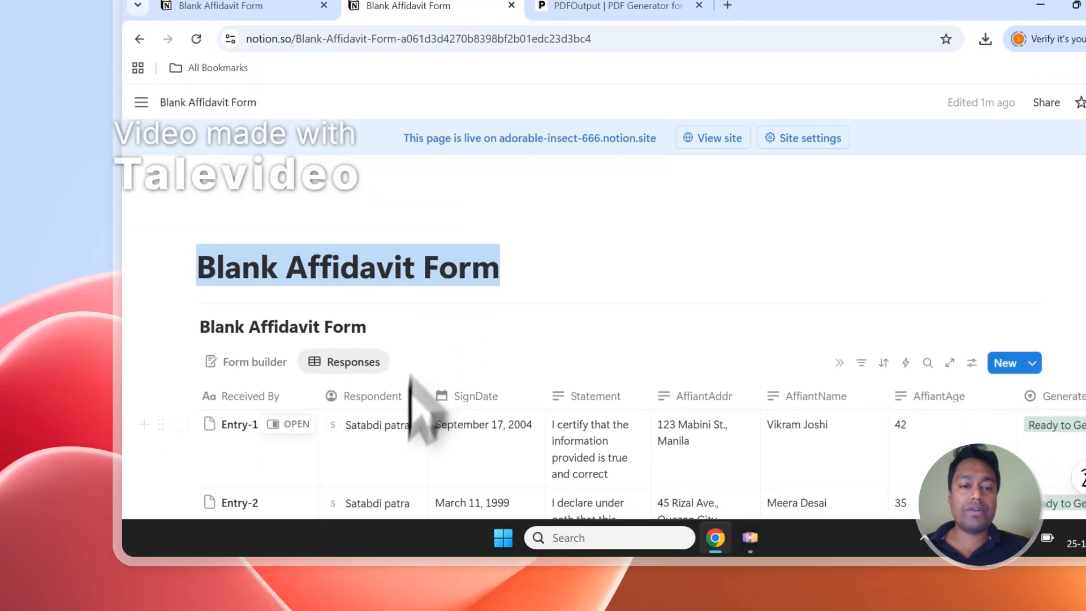
pyautogui.scroll(-2, 394, 195)
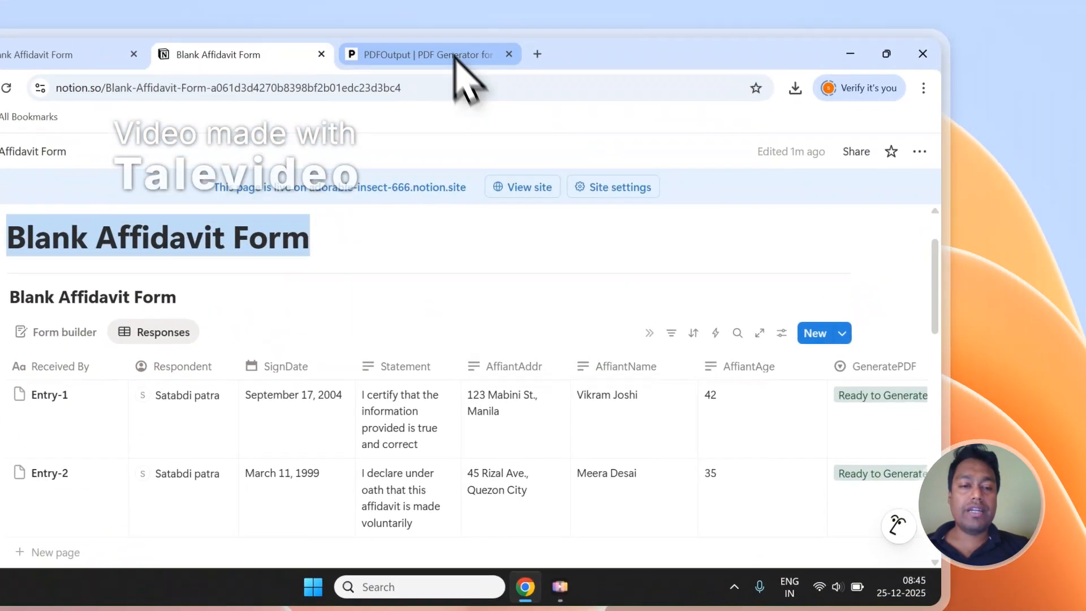
pyautogui.click(458, 71)
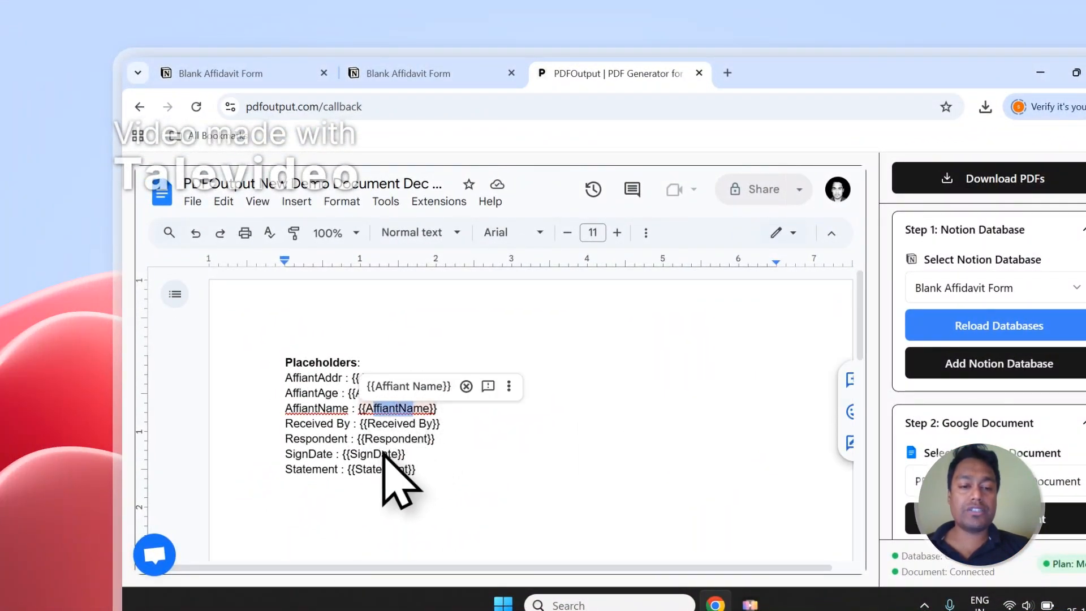
pyautogui.click(453, 73)
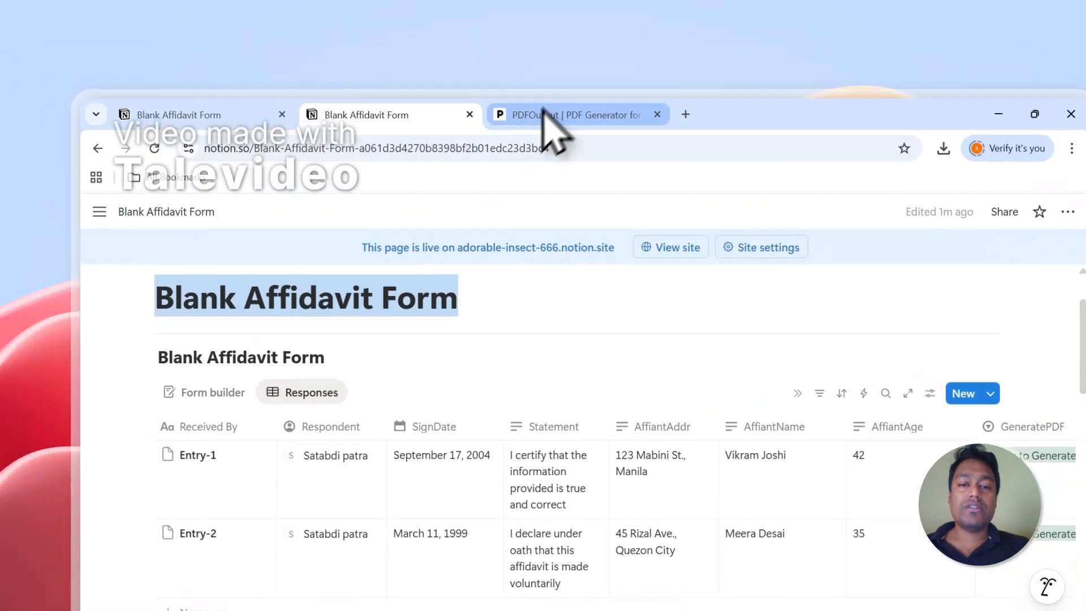
pyautogui.click(498, 66)
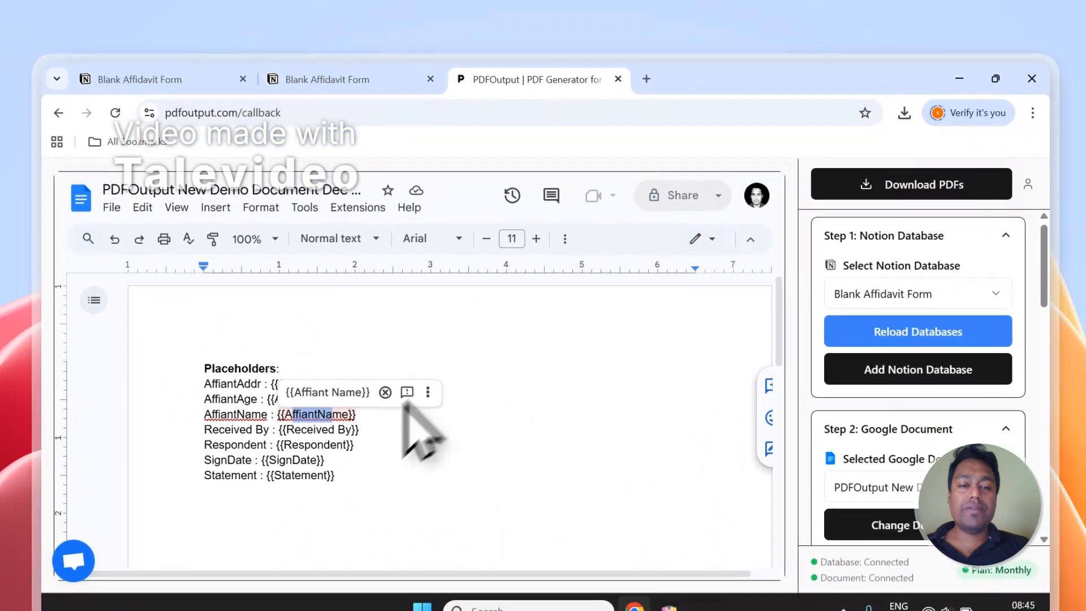
pyautogui.click(335, 414)
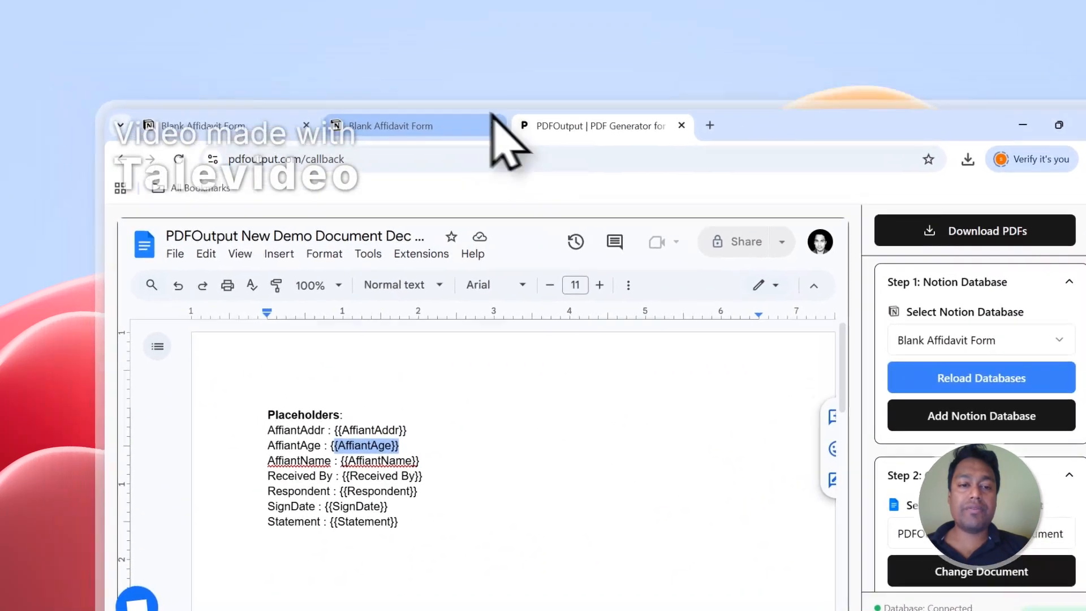
pyautogui.click(390, 76)
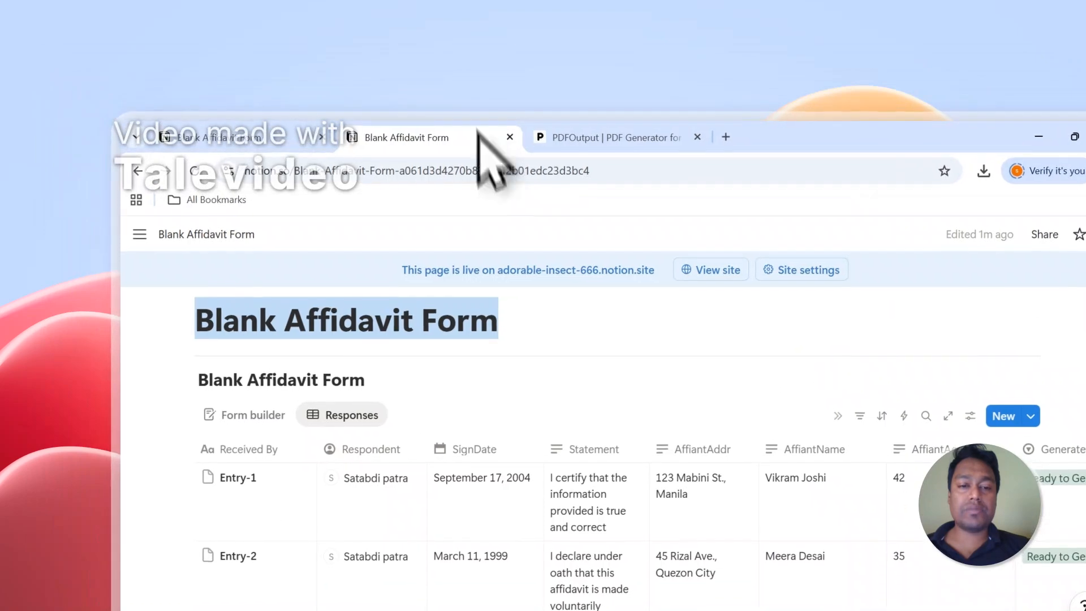
pyautogui.click(611, 70)
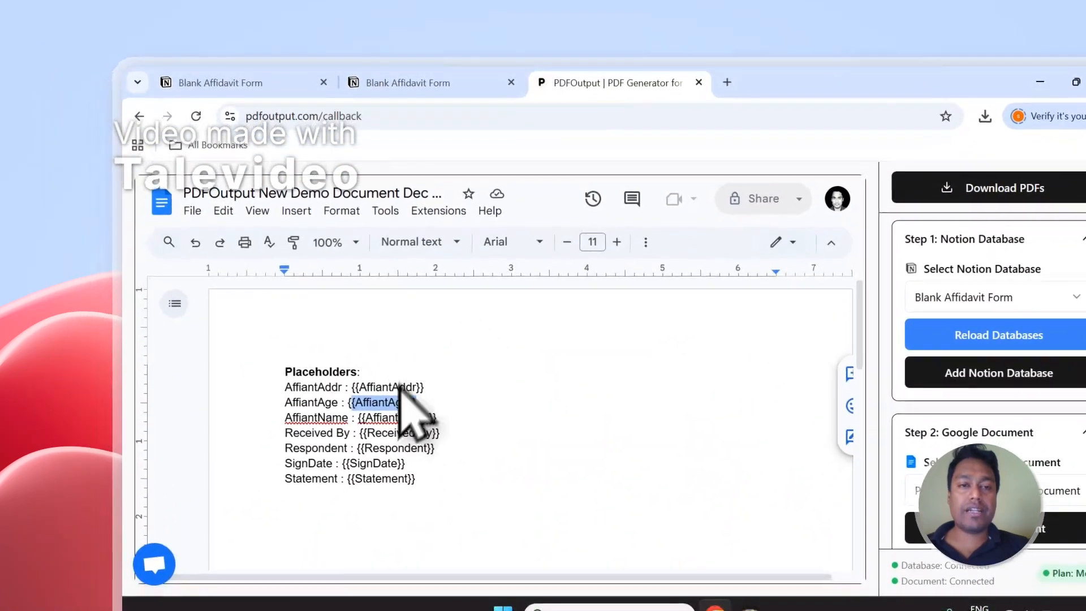
pyautogui.click(407, 83)
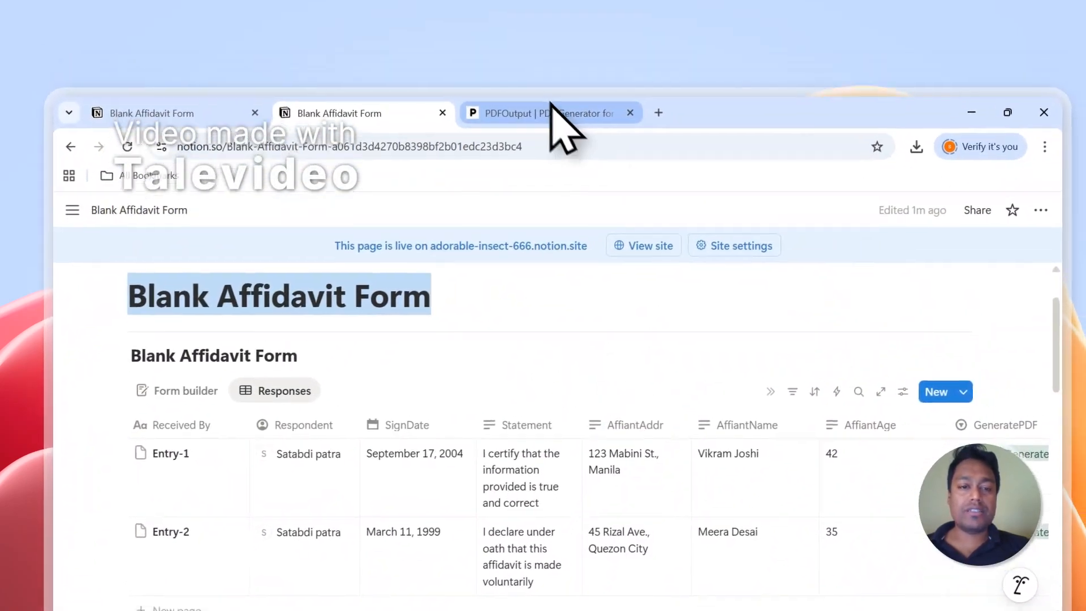
pyautogui.click(577, 80)
pyautogui.click(373, 82)
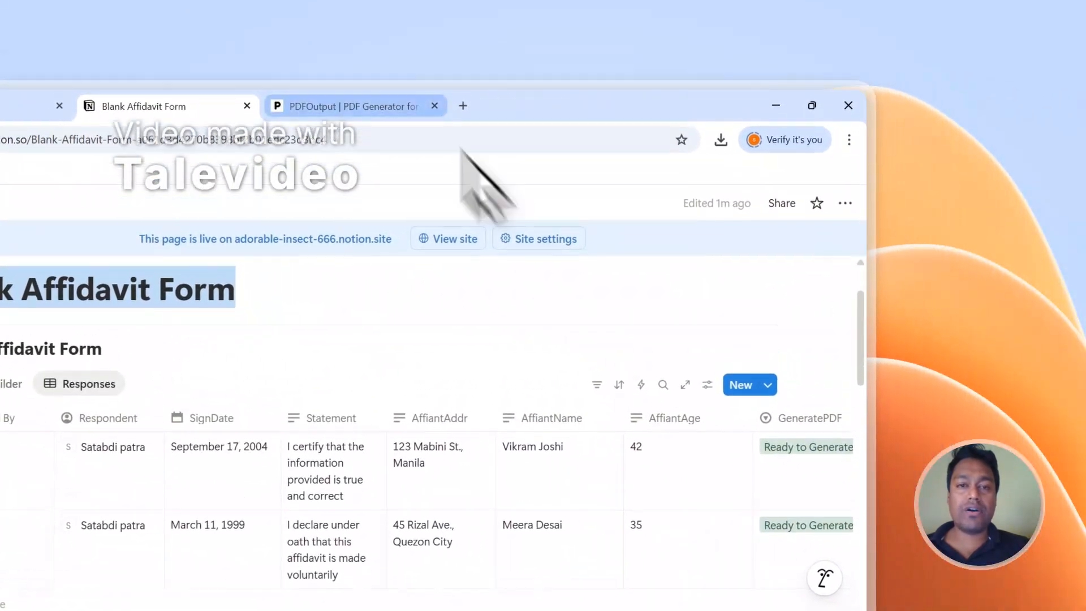
pyautogui.click(351, 106)
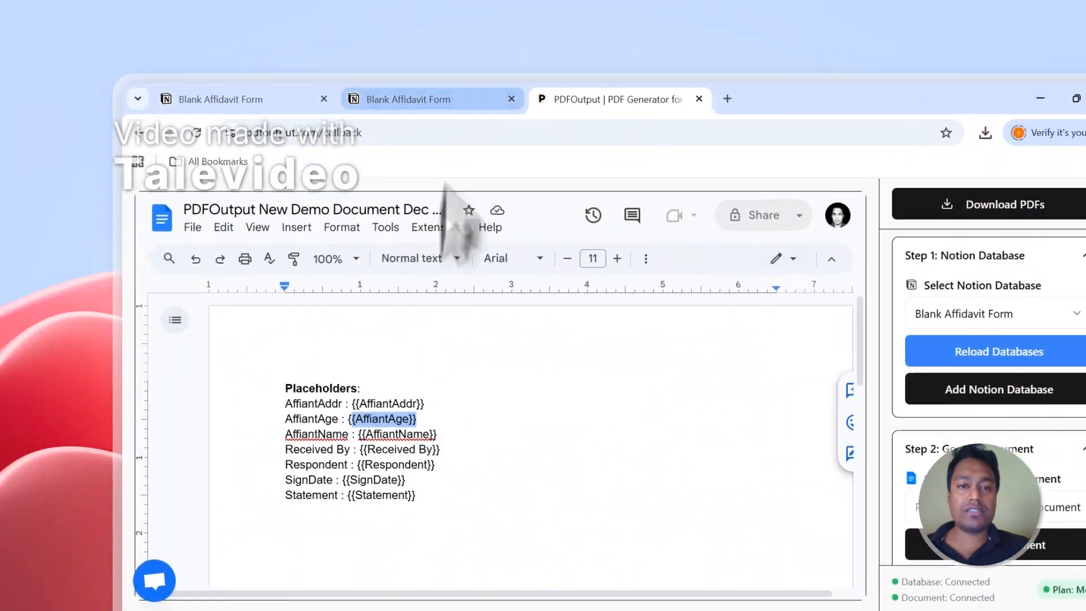
pyautogui.click(407, 91)
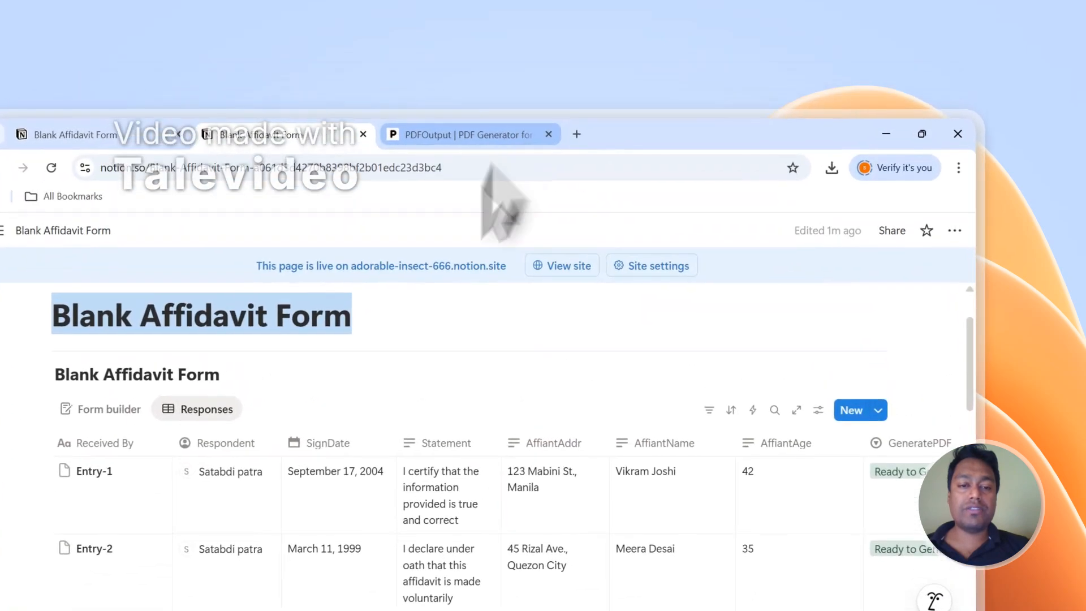
pyautogui.click(534, 82)
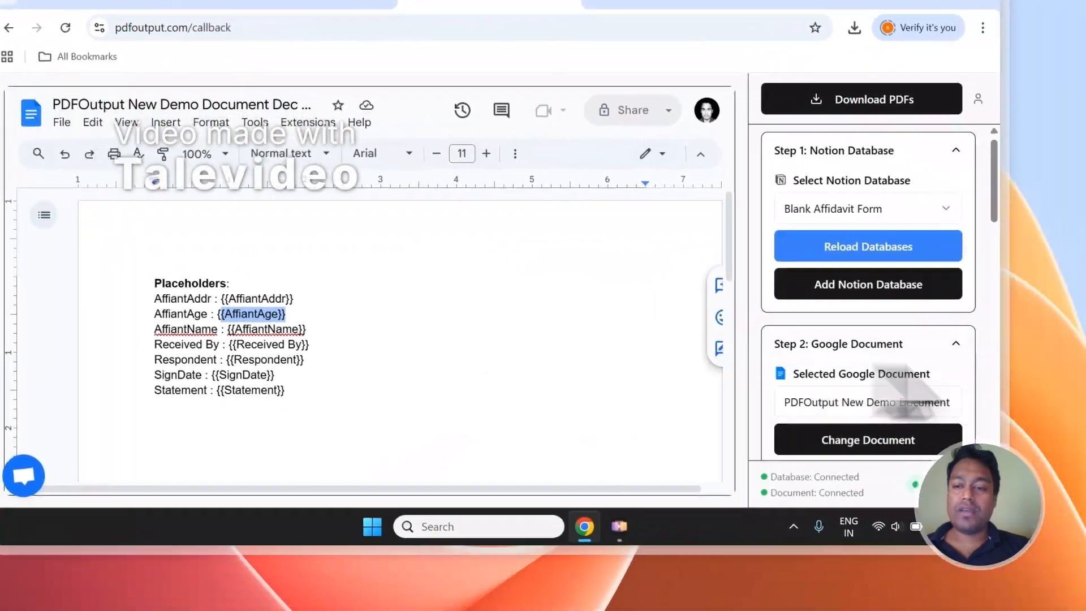
# Step: Add the line "Address- {{AffiantAddr}}" and a line with {{AffiantName}} below the placeholder list, copying both placeholders from the database properties
pyautogui.scroll(-10, 1075, 396)
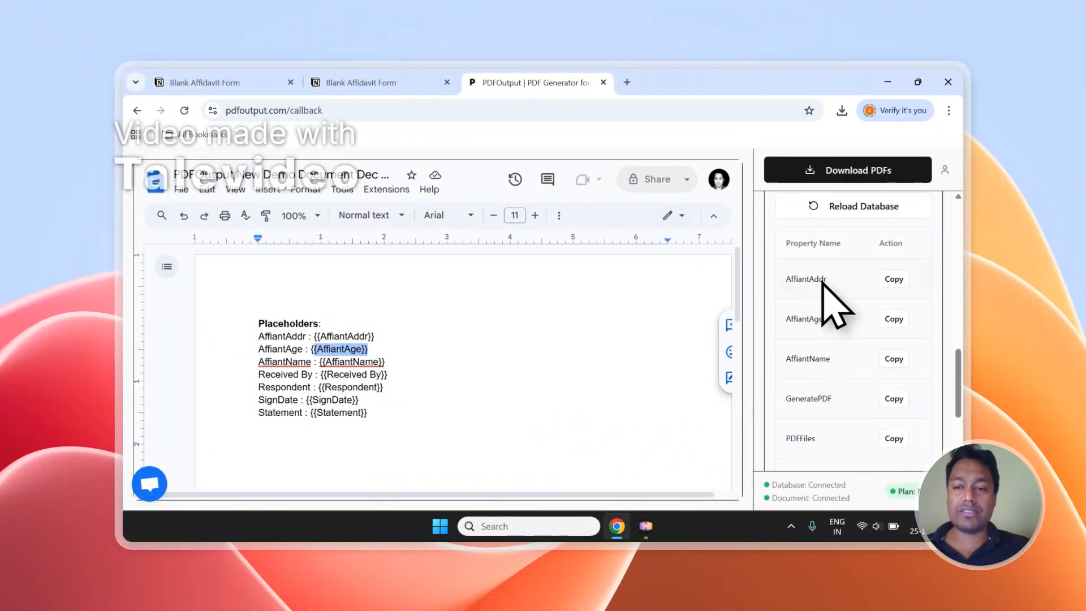
pyautogui.click(893, 279)
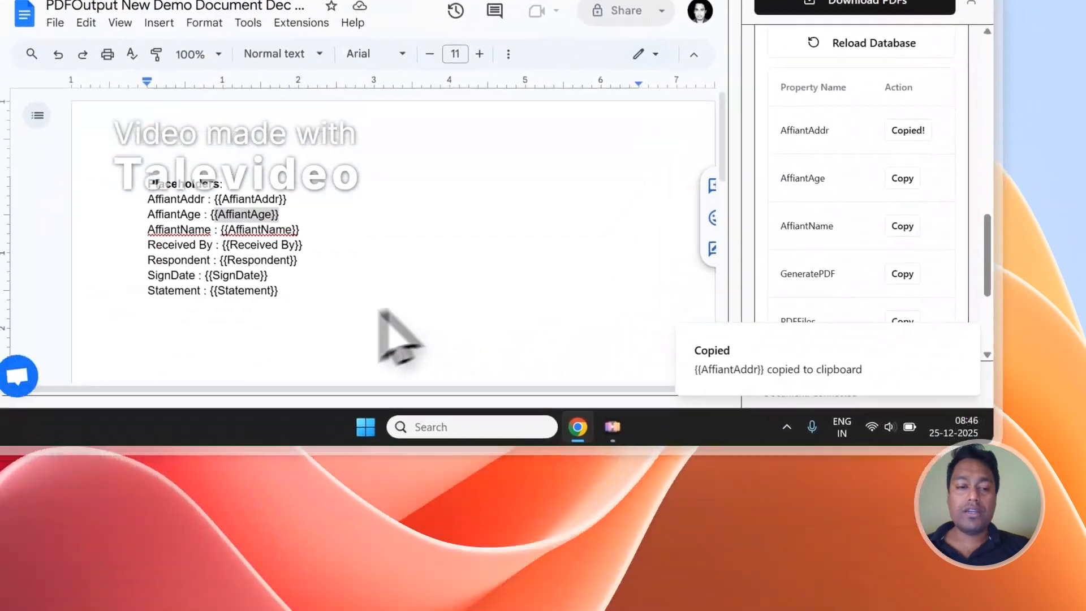
pyautogui.click(347, 318)
pyautogui.write('Address- {{AffiantAddr')
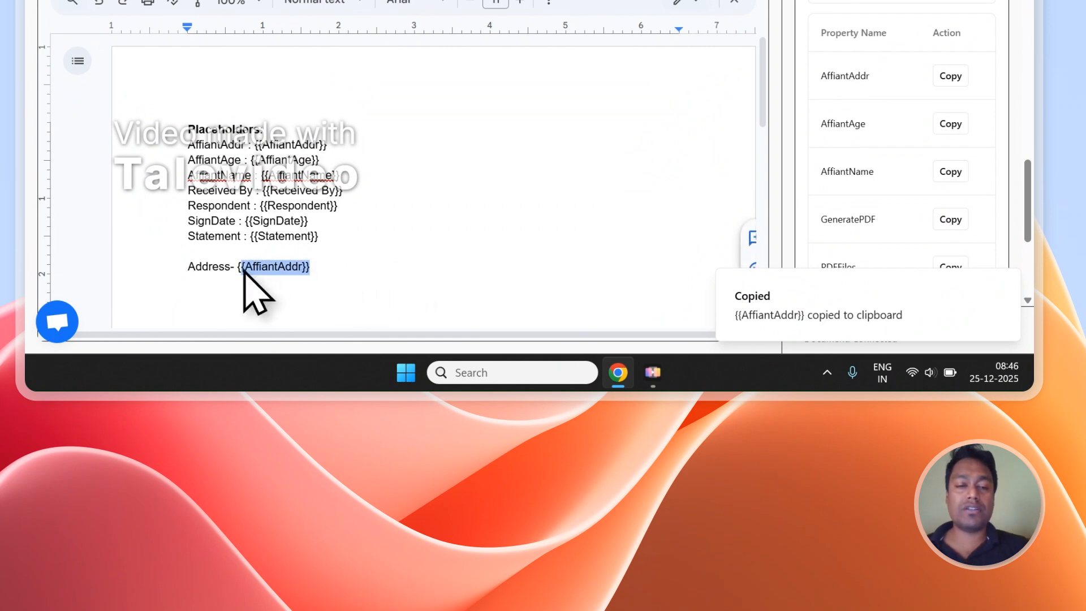
pyautogui.click(952, 172)
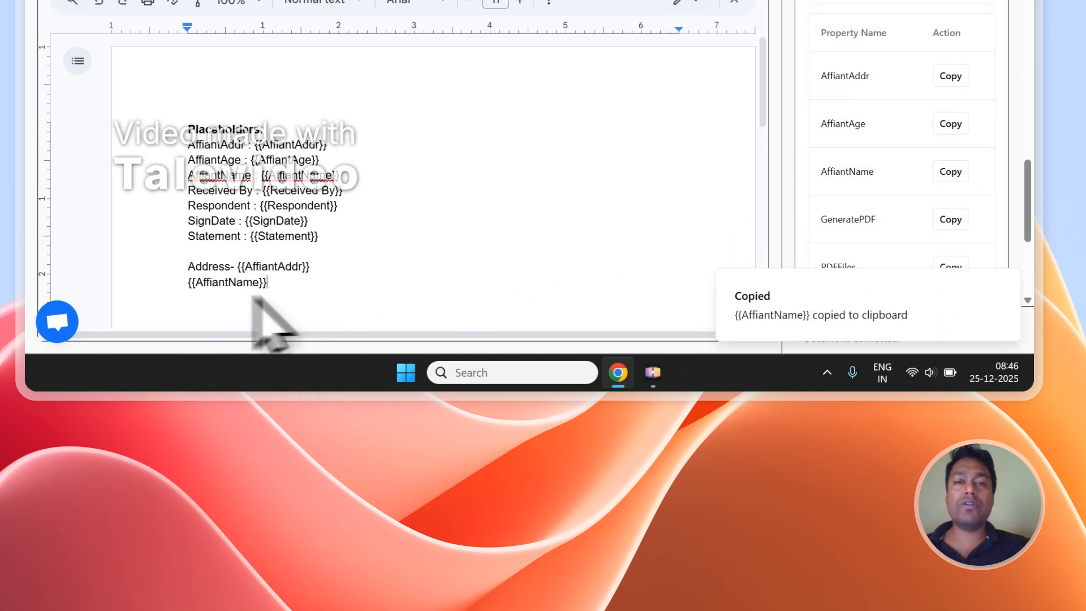
pyautogui.moveTo(303, 282); pyautogui.dragTo(258, 276)
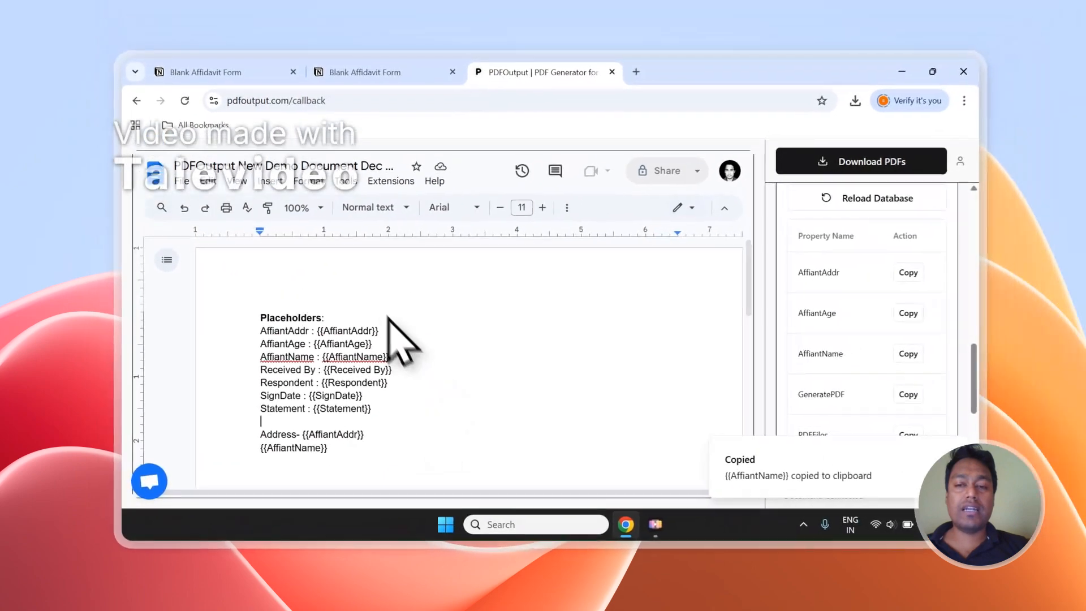
# Step: Review the Notion columns and set the PDF file name property to AffiantName in the mapping section
pyautogui.scroll(6, 939, 390)
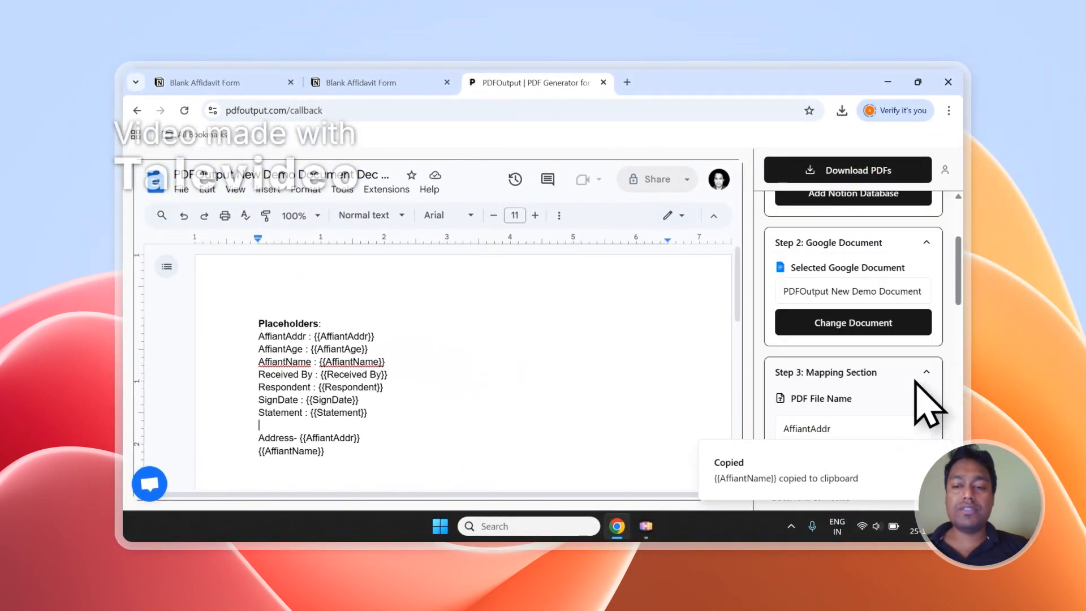
pyautogui.scroll(-1, 894, 390)
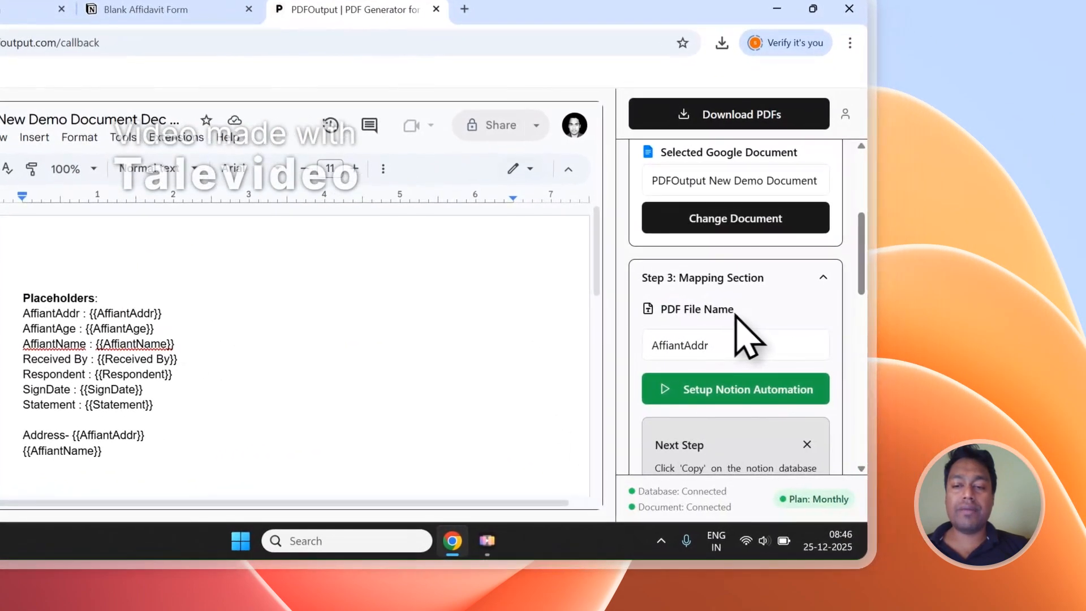
pyautogui.click(164, 9)
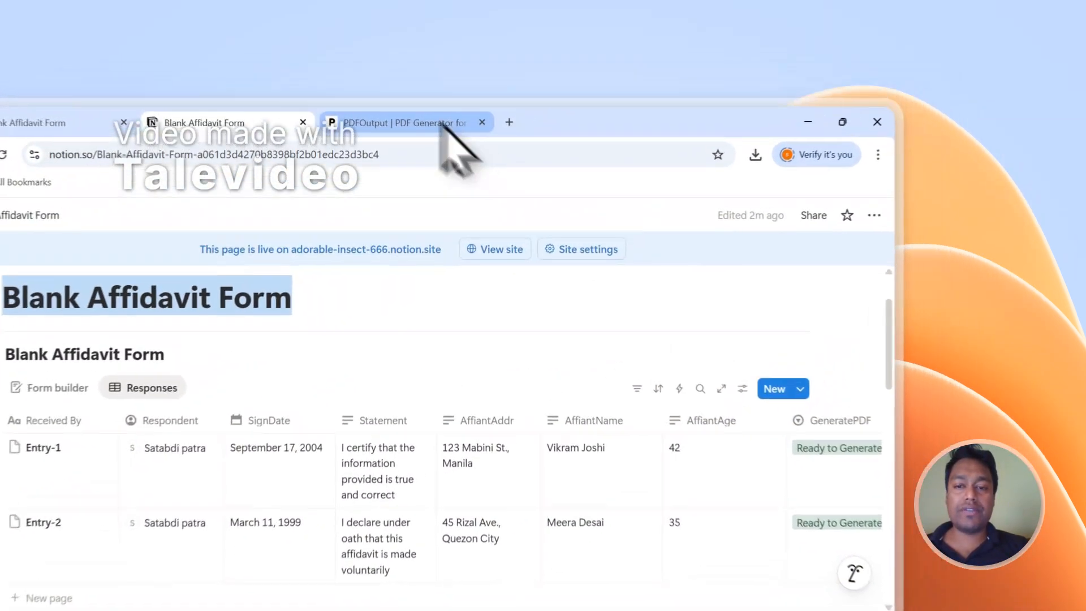
pyautogui.click(565, 83)
pyautogui.click(829, 363)
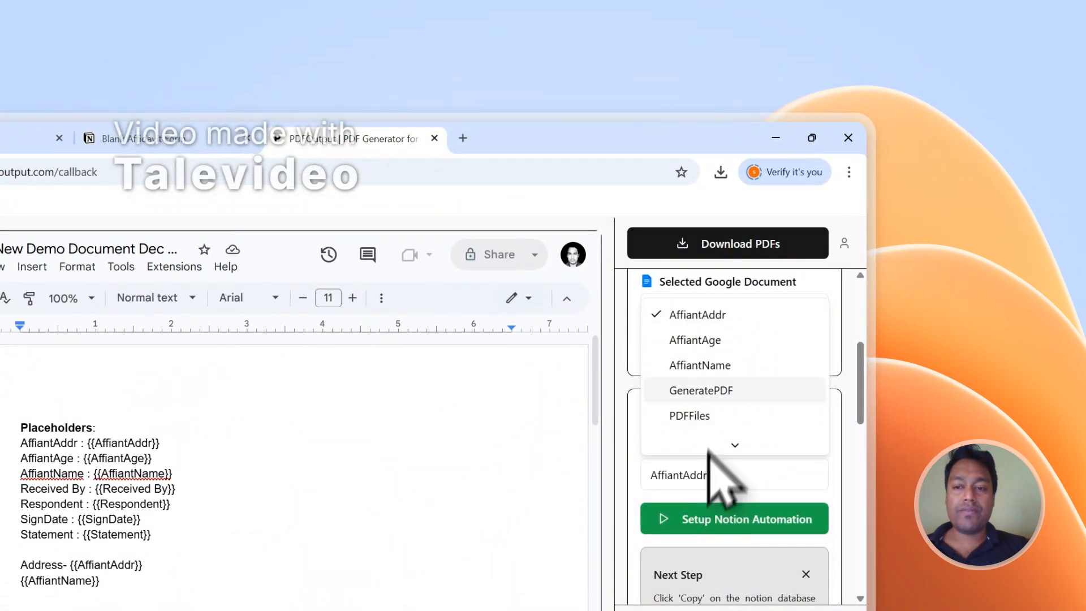
pyautogui.click(721, 366)
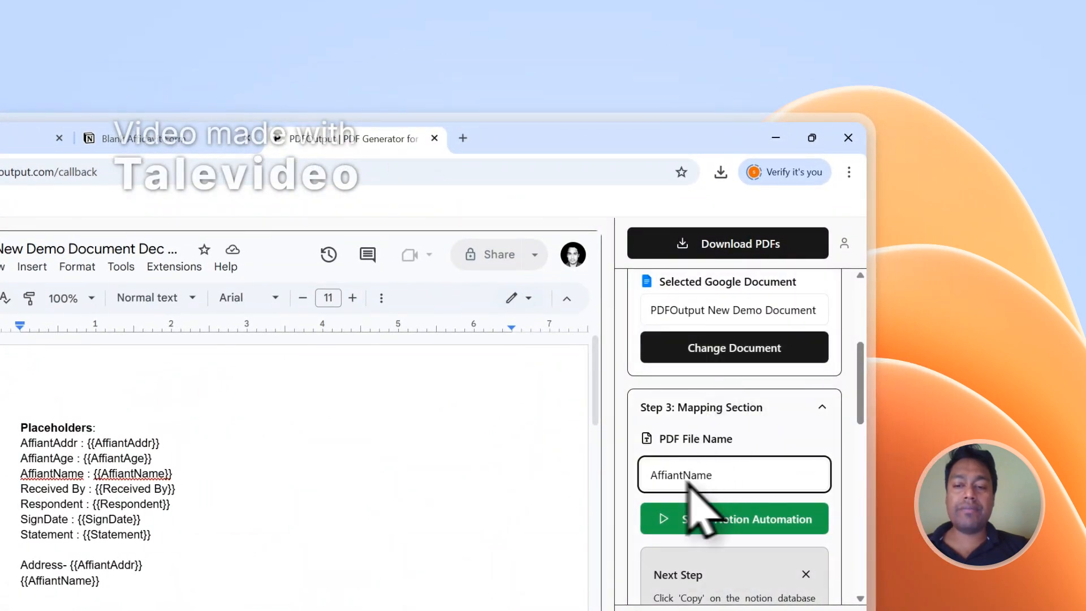
# Step: Generate the PDFs and check the GeneratePDF and PDFFiles columns of the Blank Affidavit Form responses in Notion
pyautogui.scroll(5, 707, 469)
pyautogui.click(722, 249)
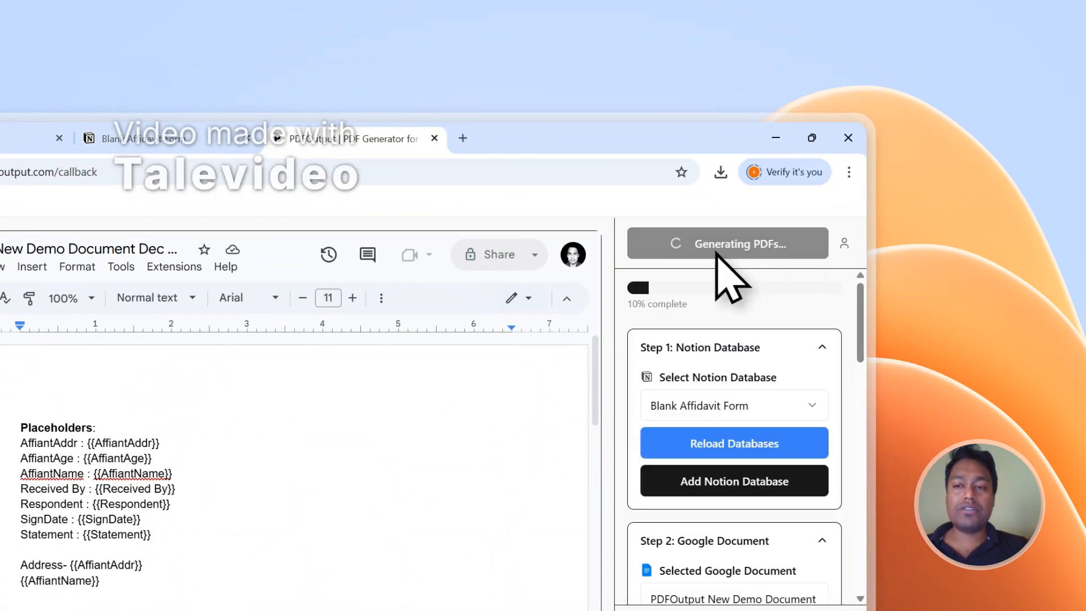
pyautogui.click(243, 141)
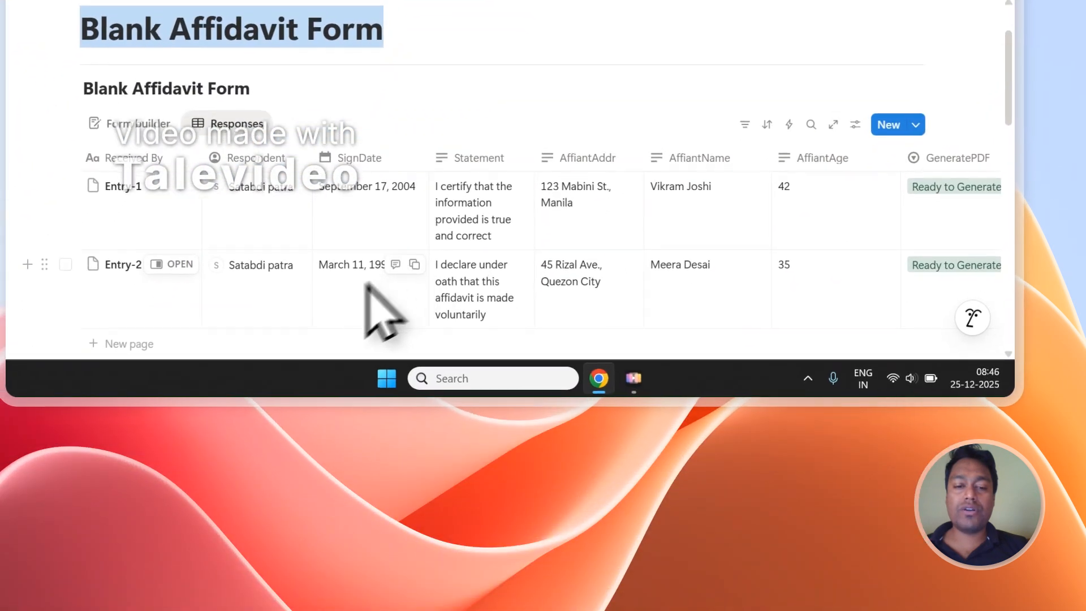
pyautogui.scroll(-1, 340, 271)
pyautogui.moveTo(337, 306); pyautogui.dragTo(636, 305)
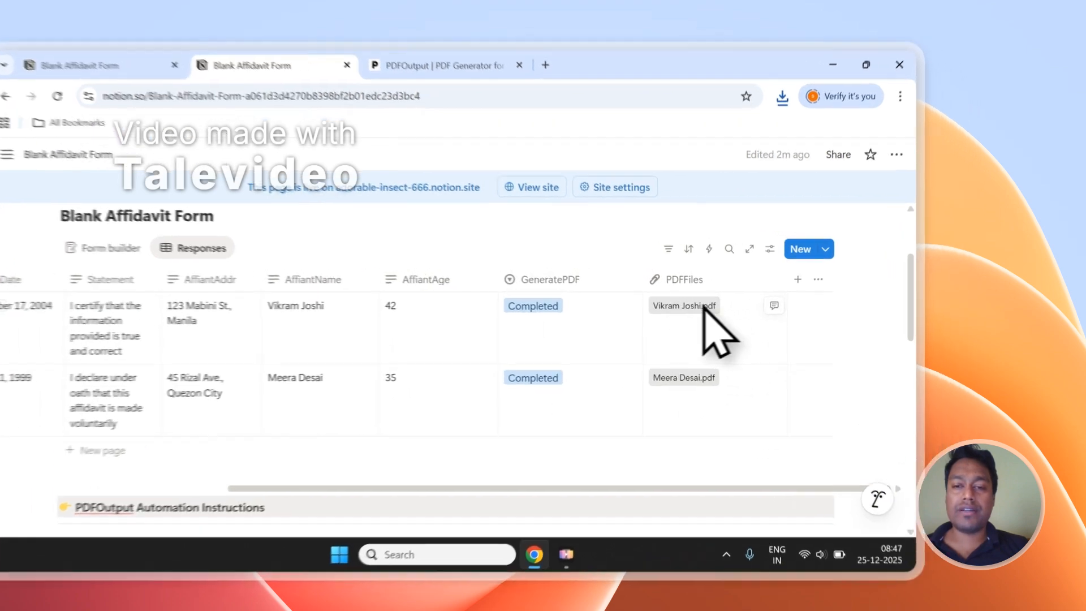
# Step: Open both generated PDFs from the PDFFiles column and check the filled placeholders in the first response's PDF
pyautogui.click(753, 301)
pyautogui.click(361, 83)
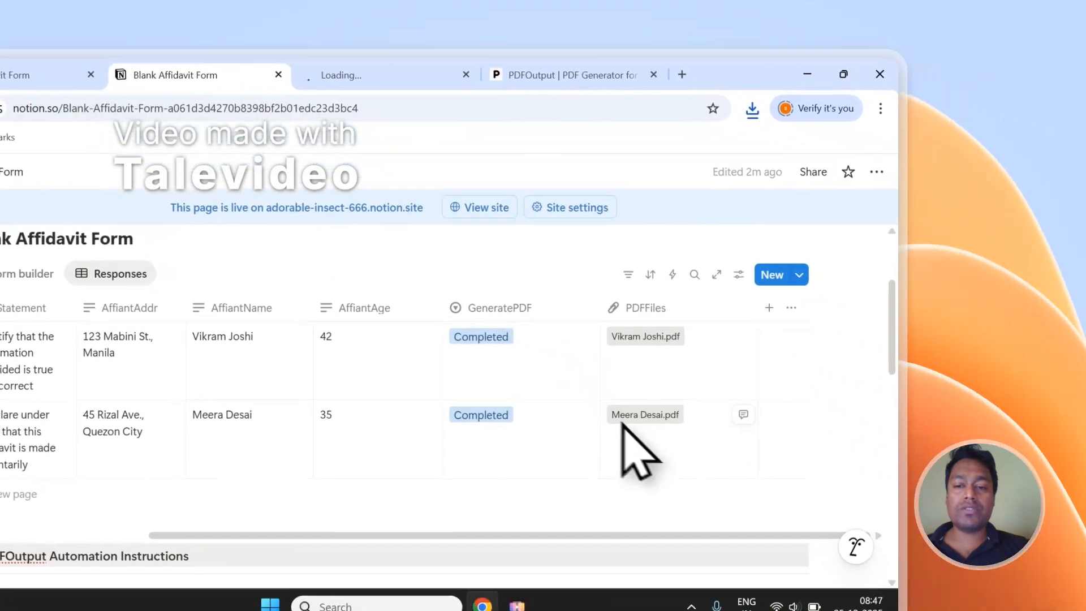
pyautogui.click(624, 422)
pyautogui.click(489, 74)
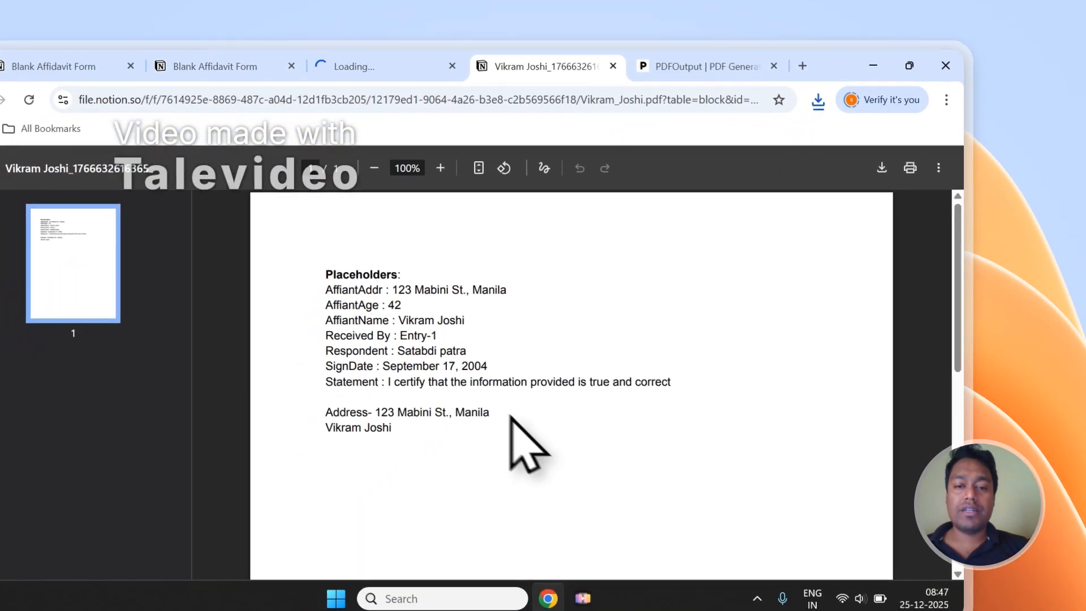
pyautogui.moveTo(395, 412); pyautogui.dragTo(328, 281)
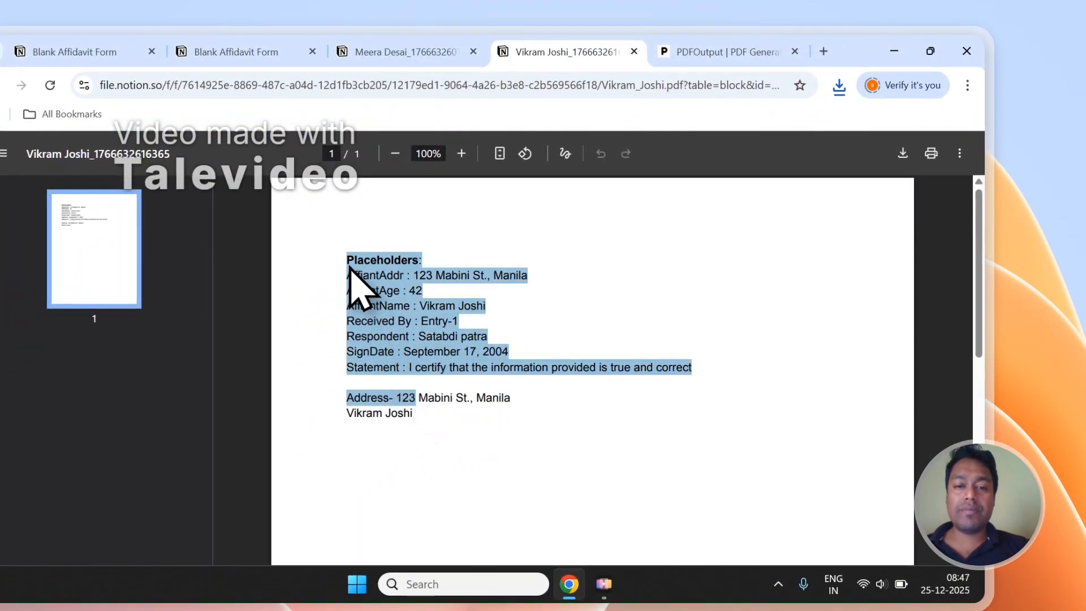
pyautogui.click(483, 342)
# Step: Check the filled placeholders in the second response's PDF and close both PDFs
pyautogui.click(405, 51)
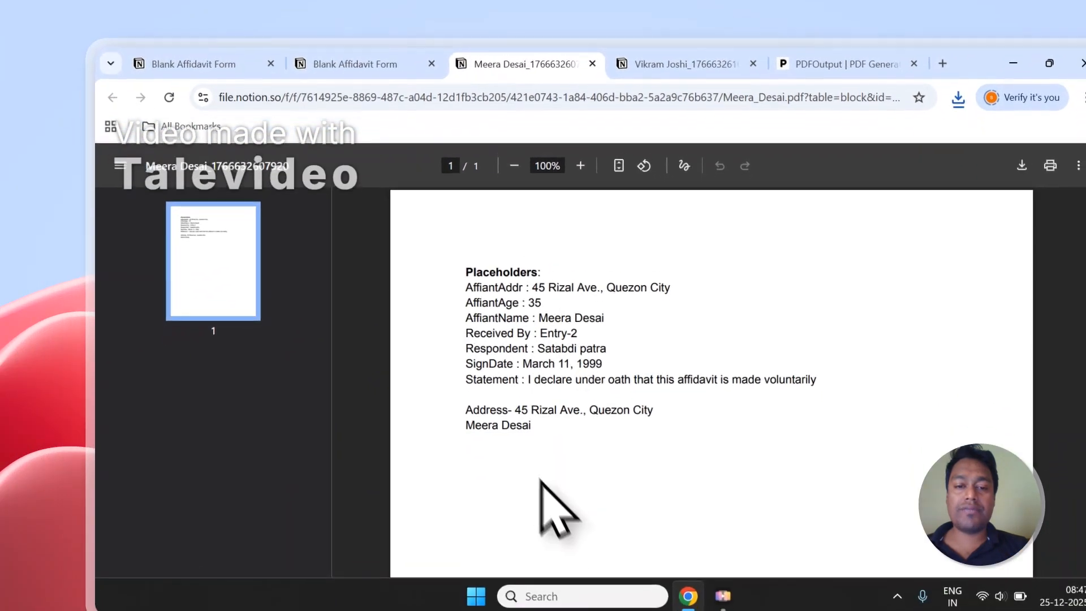
pyautogui.moveTo(540, 410); pyautogui.dragTo(469, 288)
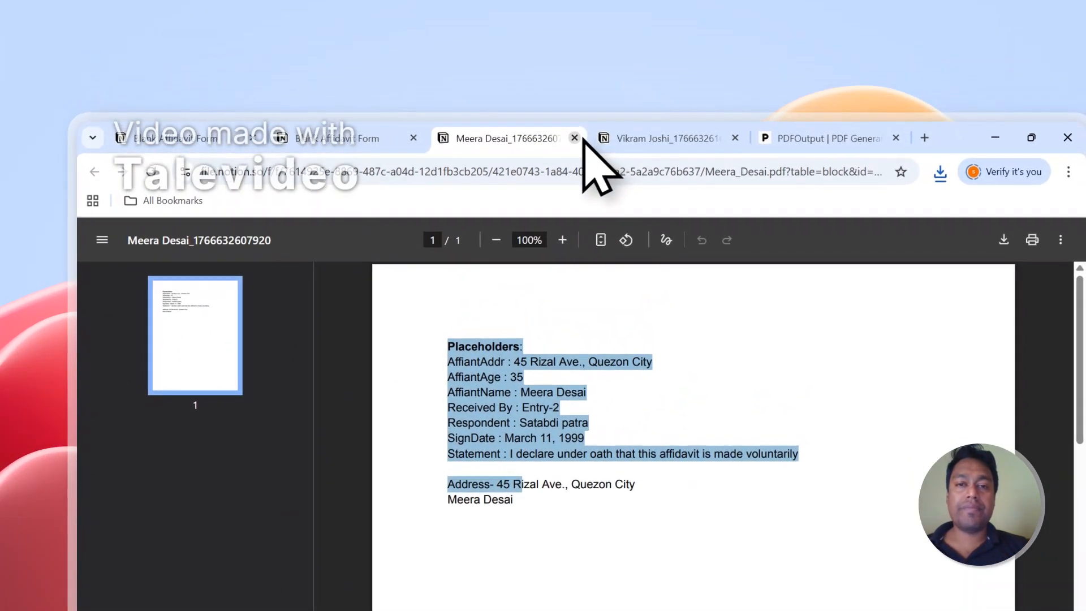
pyautogui.click(592, 54)
pyautogui.click(574, 138)
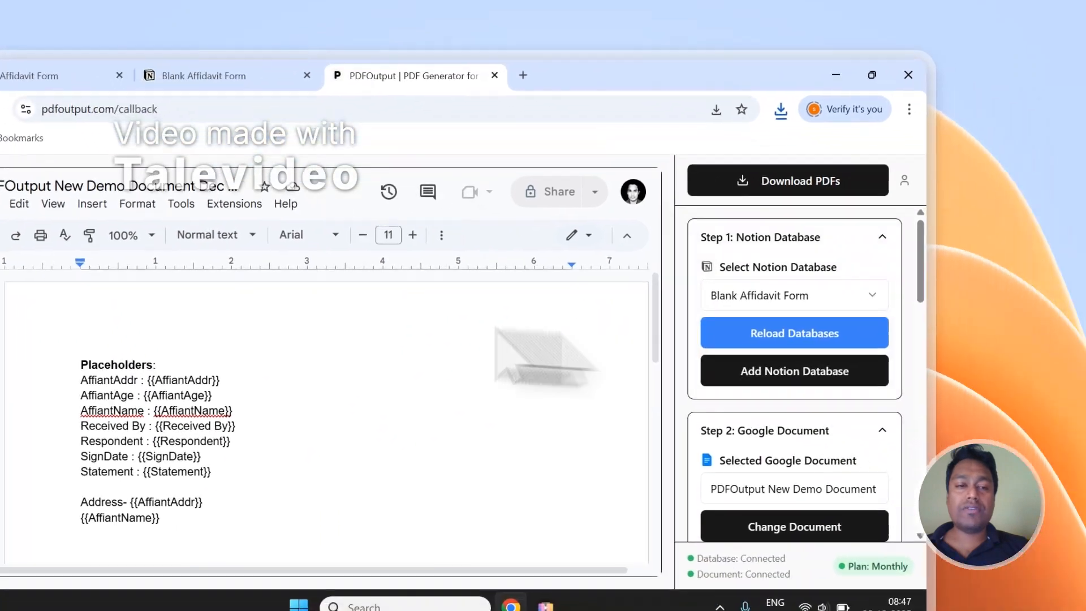
# Step: Set up the Notion automation in the mapping section, with AffiantName as the PDF file name
pyautogui.scroll(-3, 808, 328)
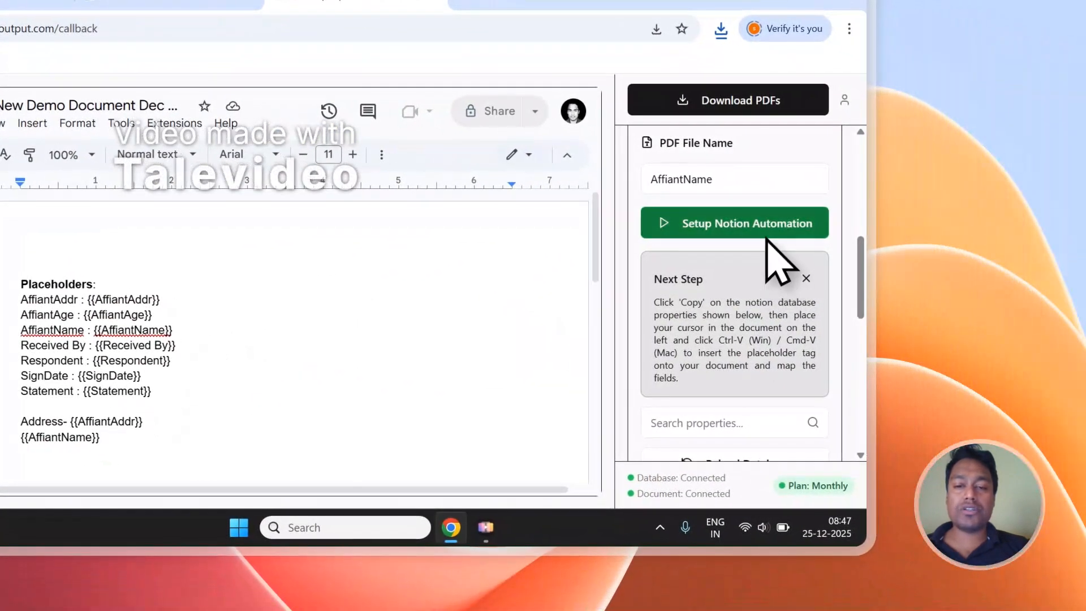
pyautogui.click(800, 245)
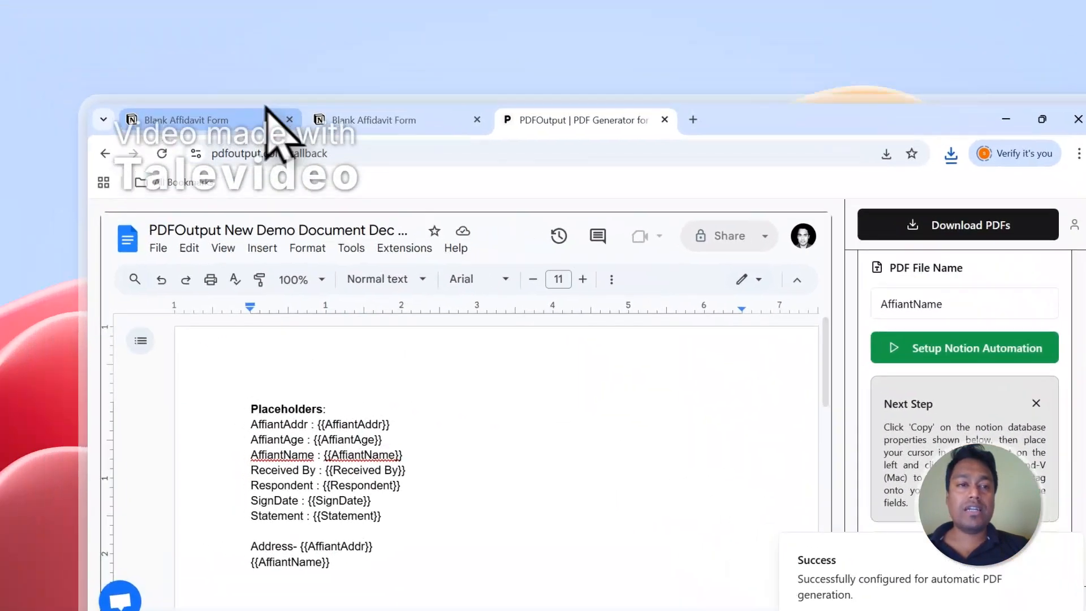
# Step: Review the public affidavit form, the Notion responses and the database, document and mapping settings in PDFOutput
pyautogui.click(274, 133)
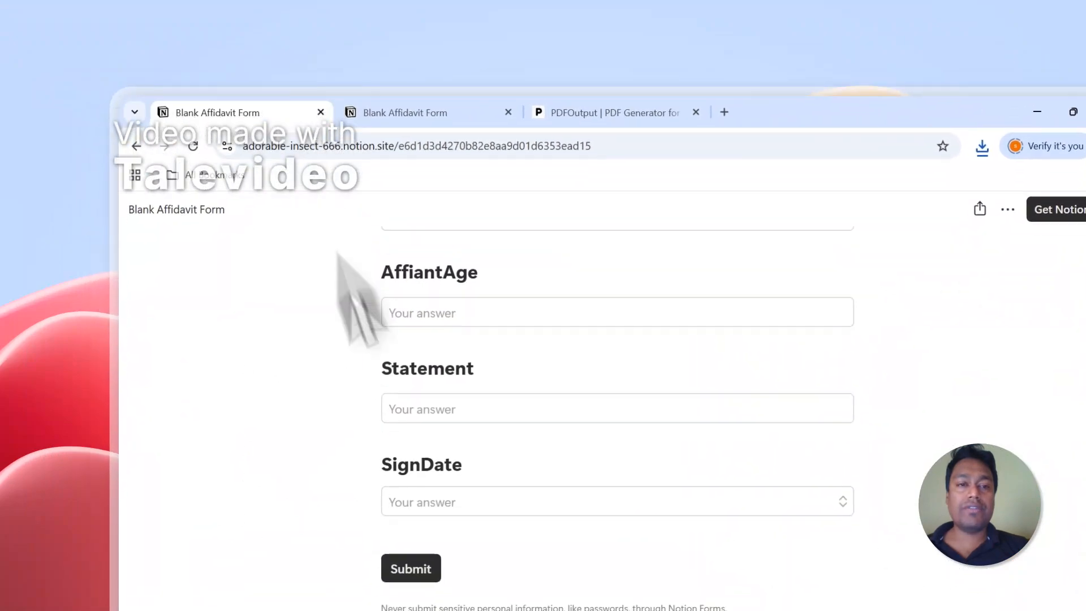
pyautogui.click(451, 106)
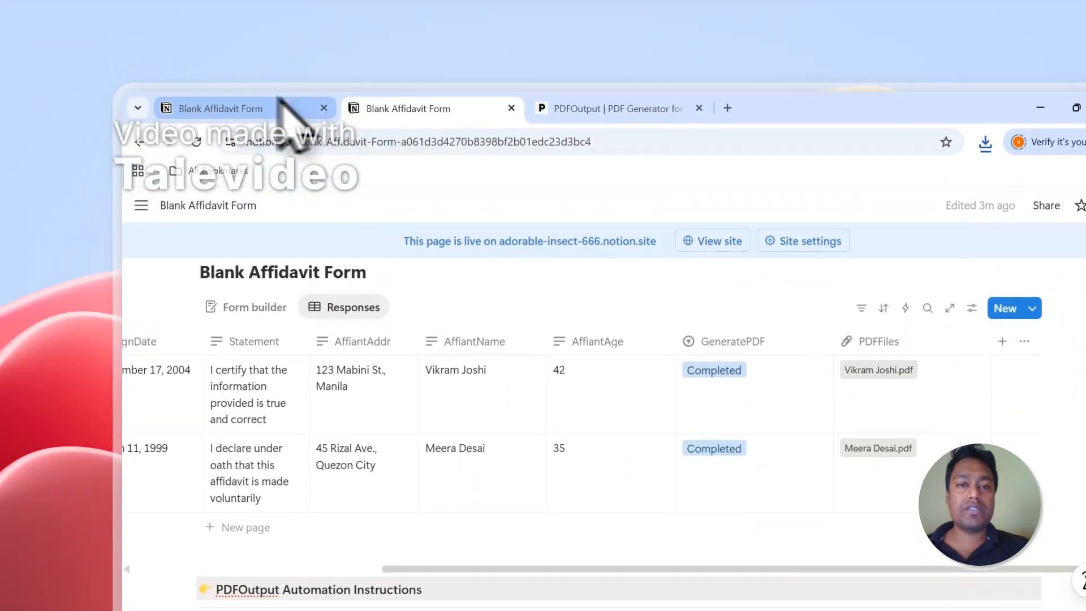
pyautogui.click(594, 109)
pyautogui.scroll(10, 986, 331)
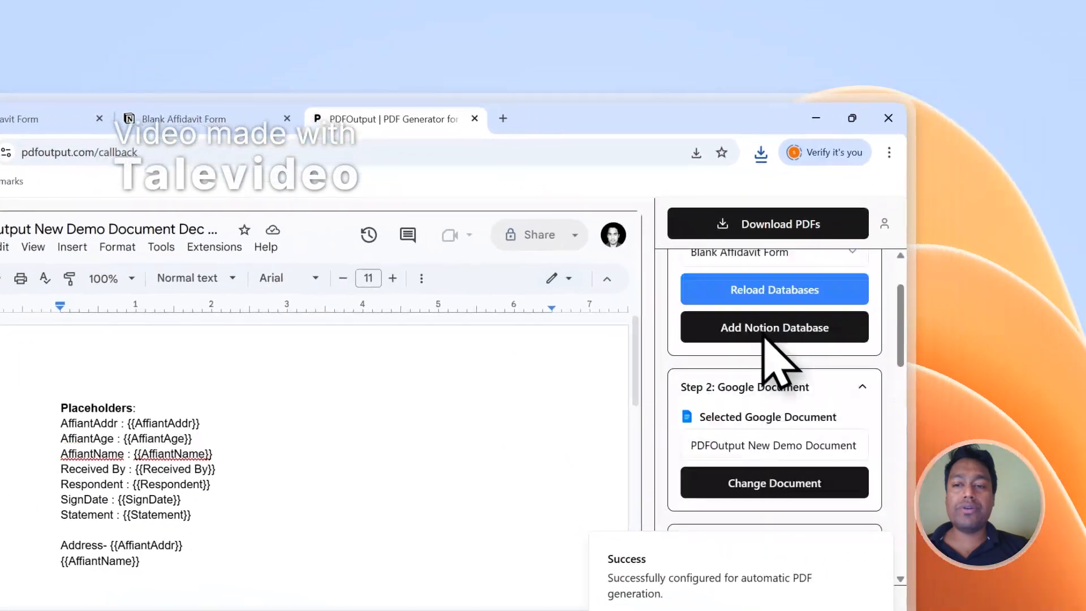
pyautogui.scroll(-6, 736, 385)
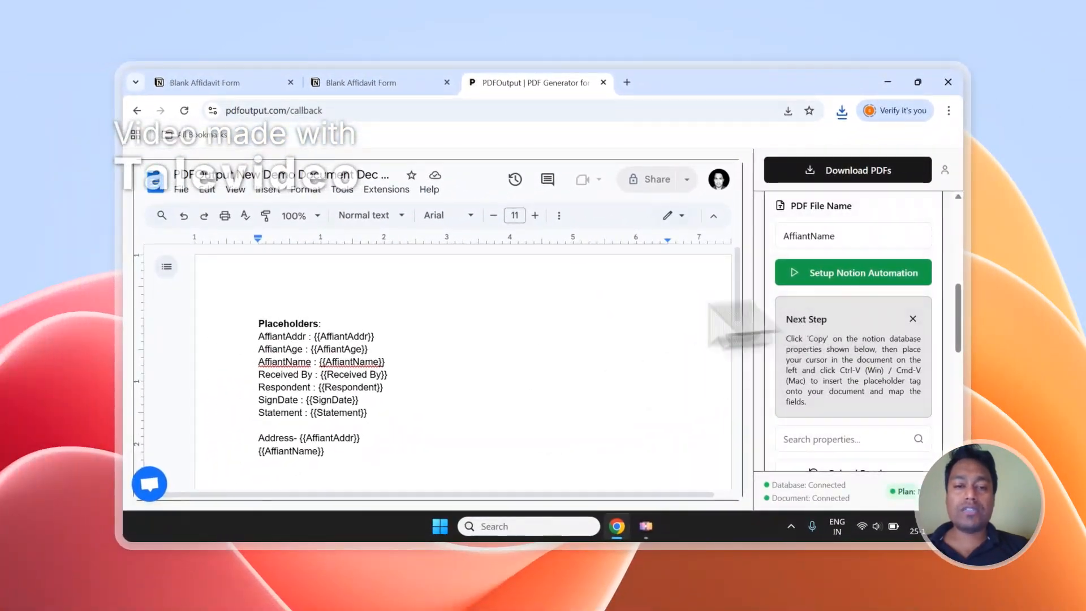
pyautogui.scroll(-2, 249, 315)
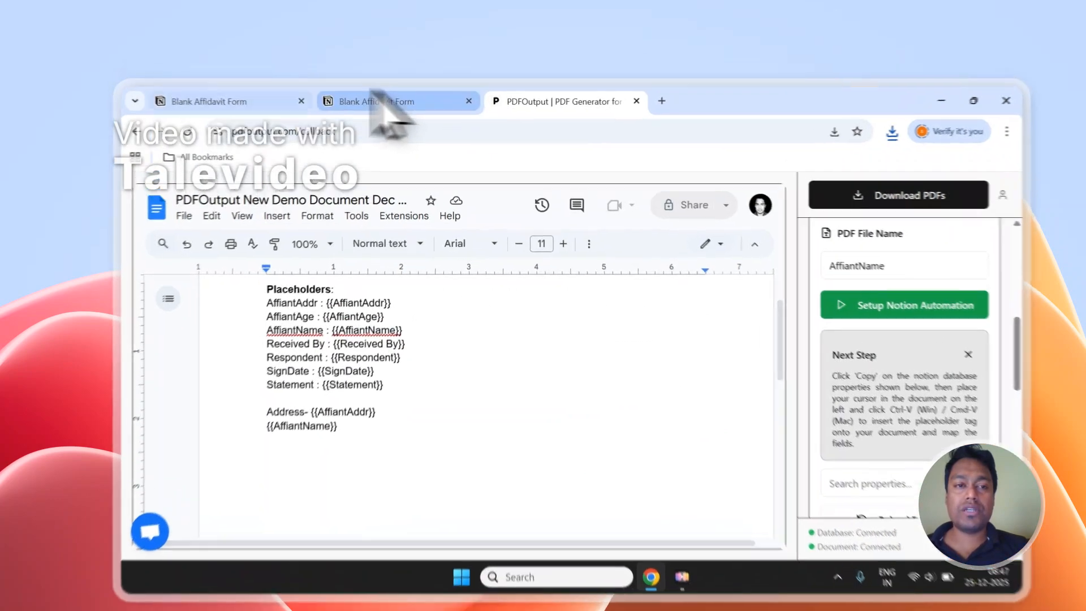
# Step: Add a new page to the Blank Affidavit Form responses in Notion and set its GeneratePDF property to Ready to Generate
pyautogui.click(242, 82)
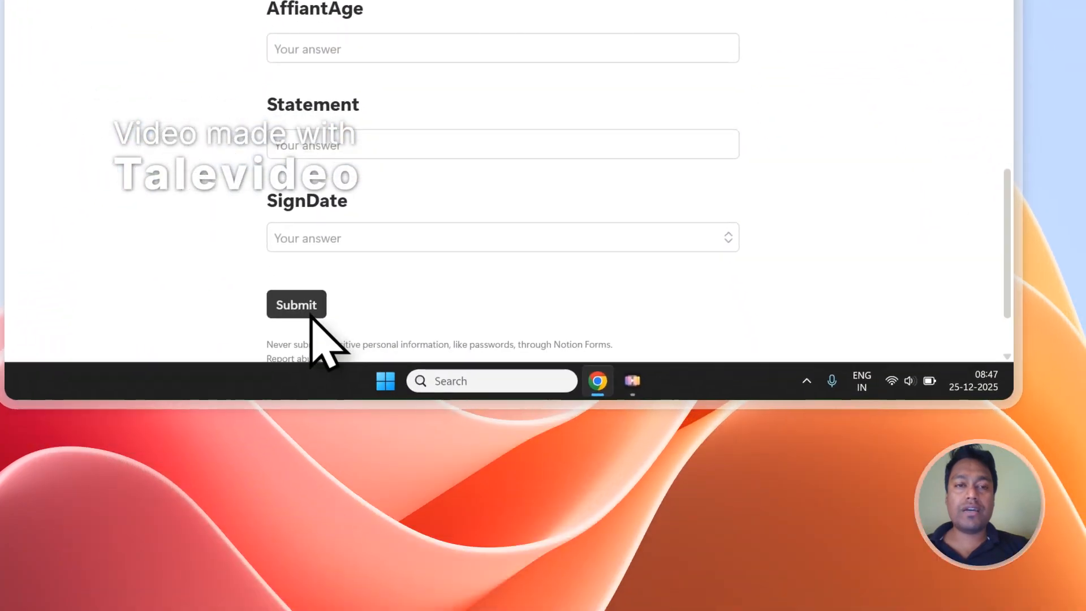
pyautogui.click(376, 54)
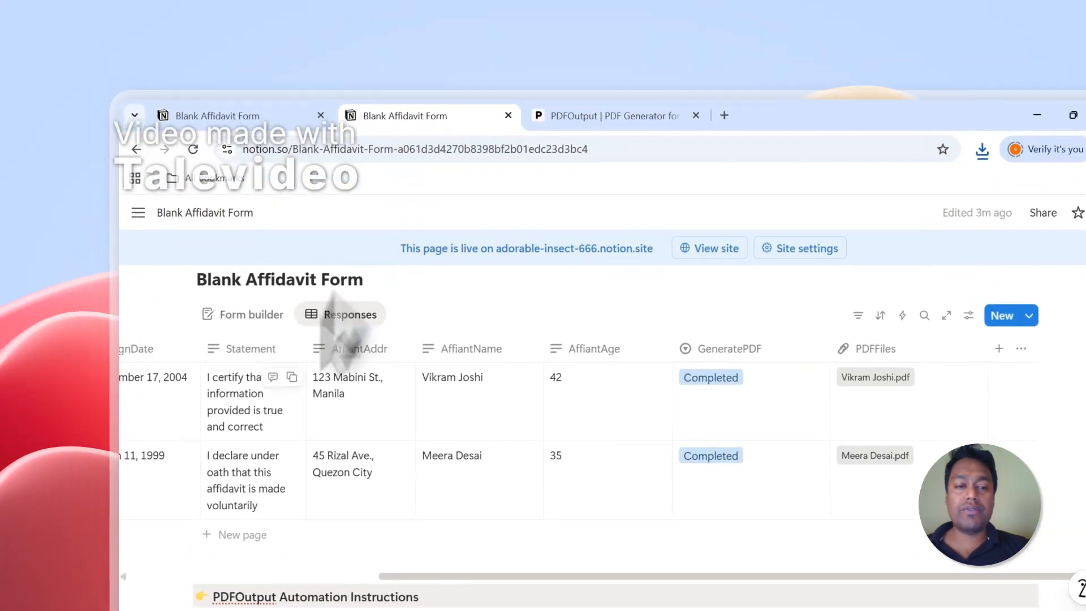
pyautogui.click(260, 499)
pyautogui.click(657, 568)
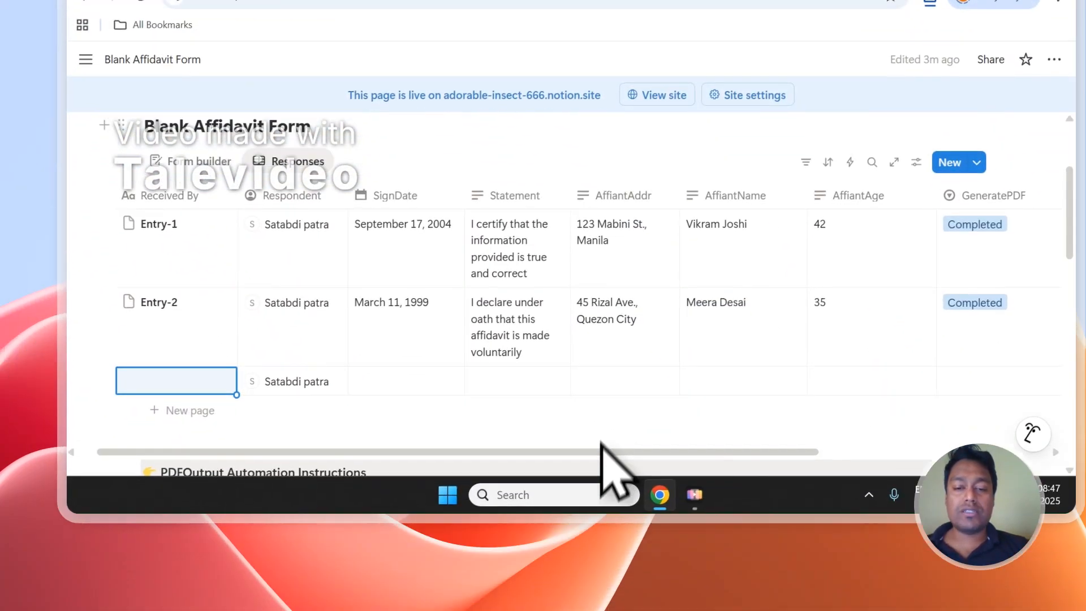
pyautogui.moveTo(657, 572); pyautogui.dragTo(793, 568)
pyautogui.click(758, 261)
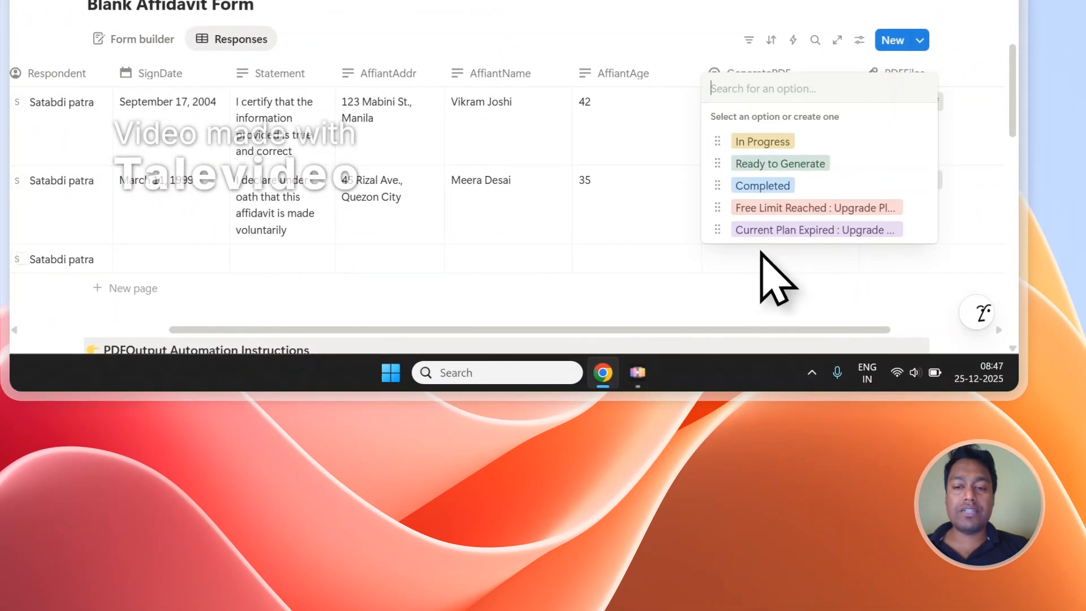
pyautogui.click(760, 164)
pyautogui.moveTo(759, 332); pyautogui.dragTo(876, 328)
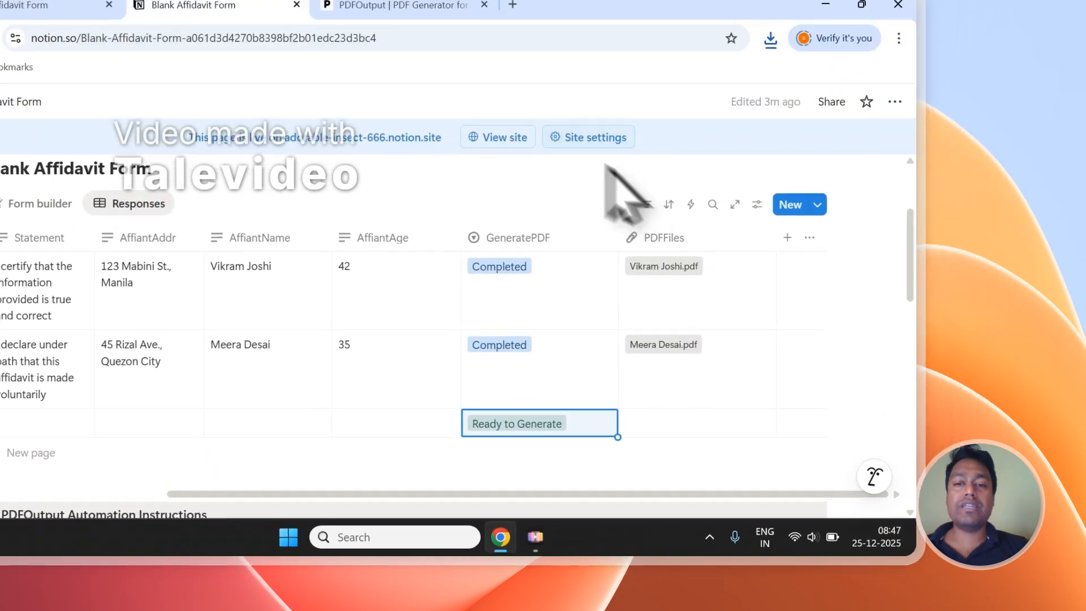
# Step: Examine the PDFOutput template and mapping section, the public form's submit area and the GeneratePDF column in the Notion responses
pyautogui.click(614, 26)
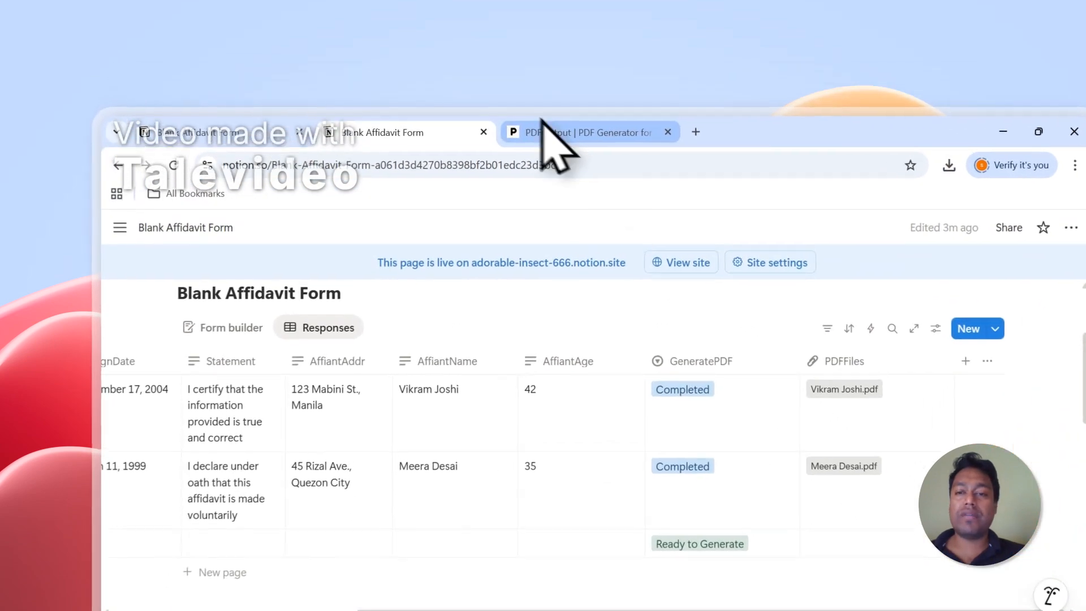
pyautogui.click(543, 129)
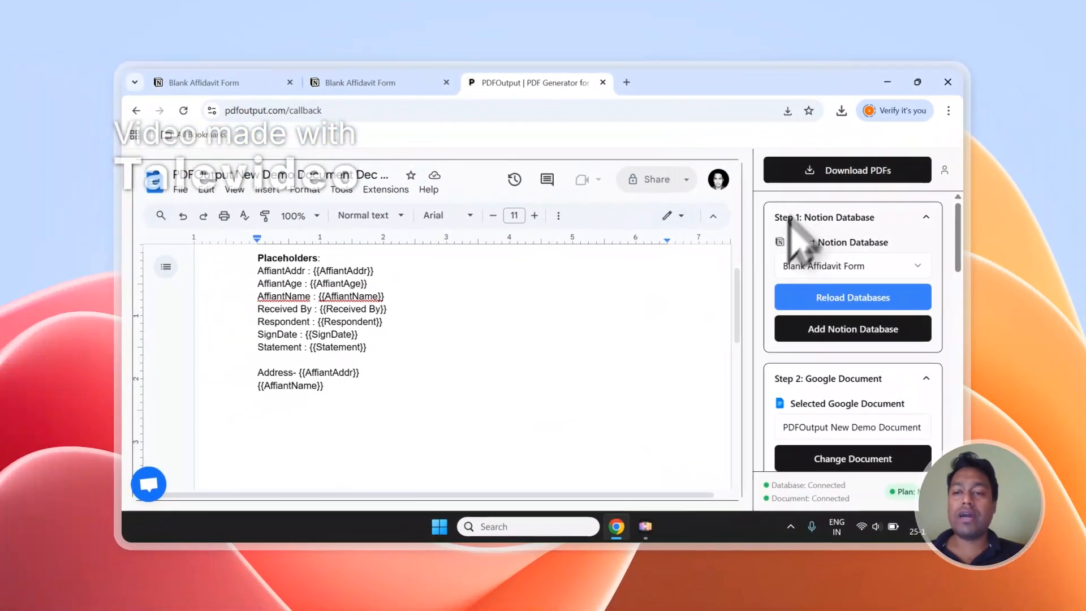
pyautogui.scroll(-5, 887, 276)
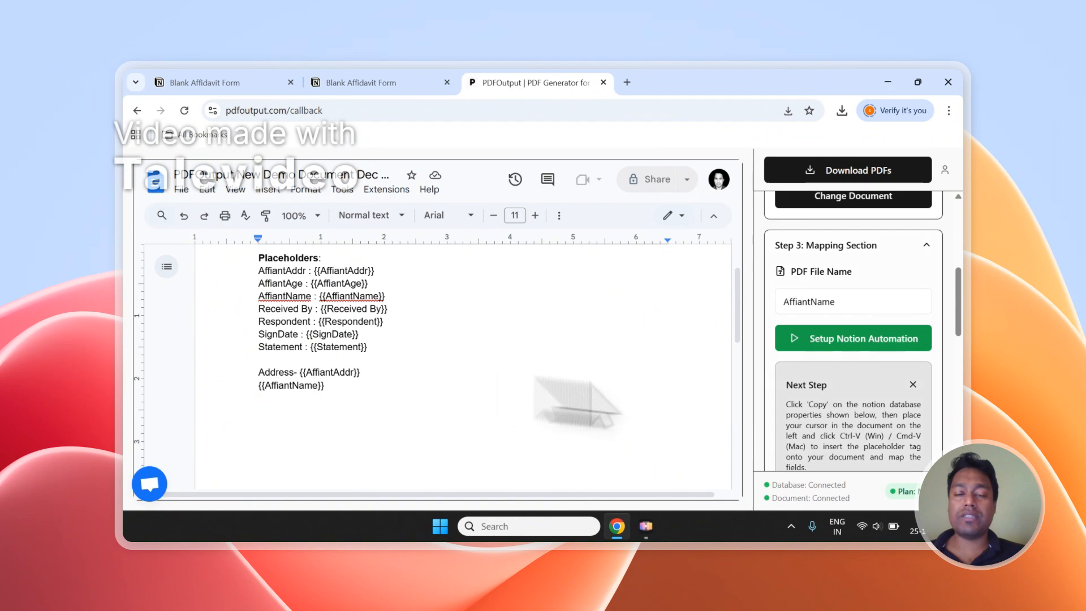
pyautogui.scroll(2, 496, 355)
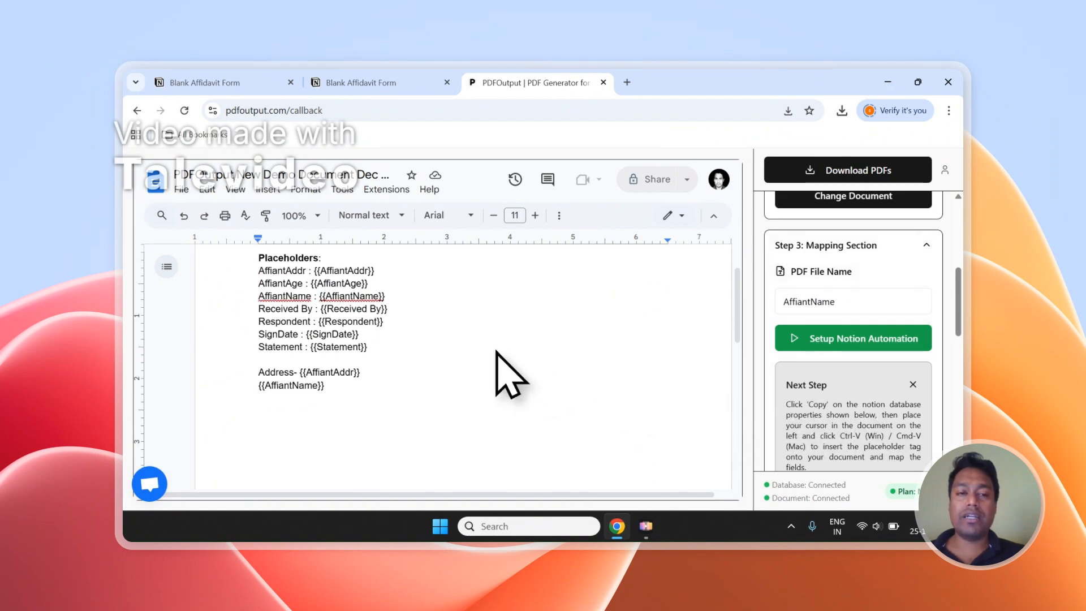
pyautogui.click(226, 82)
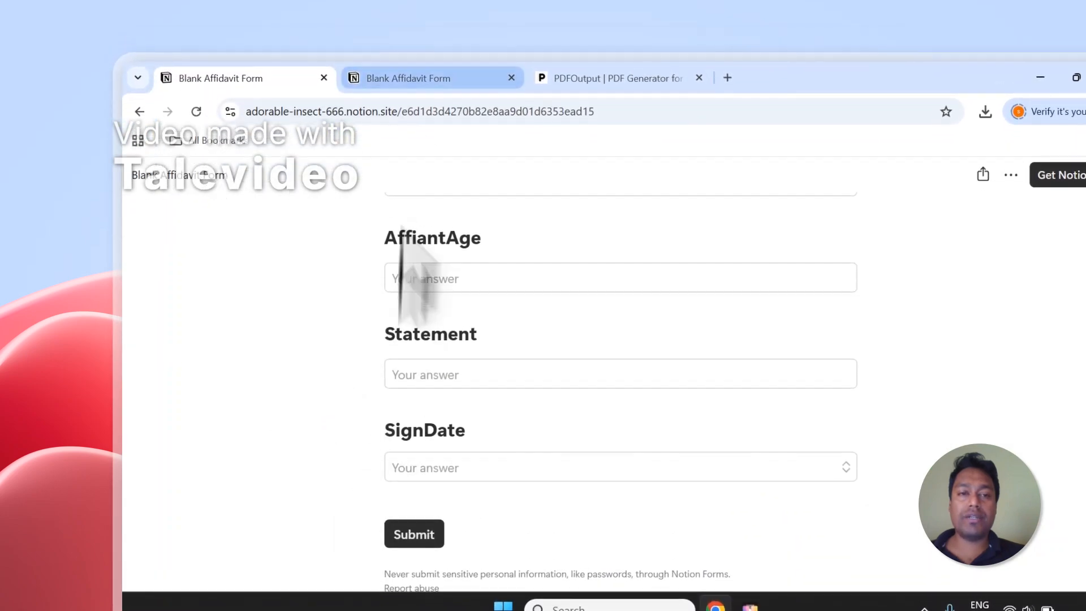
pyautogui.click(409, 78)
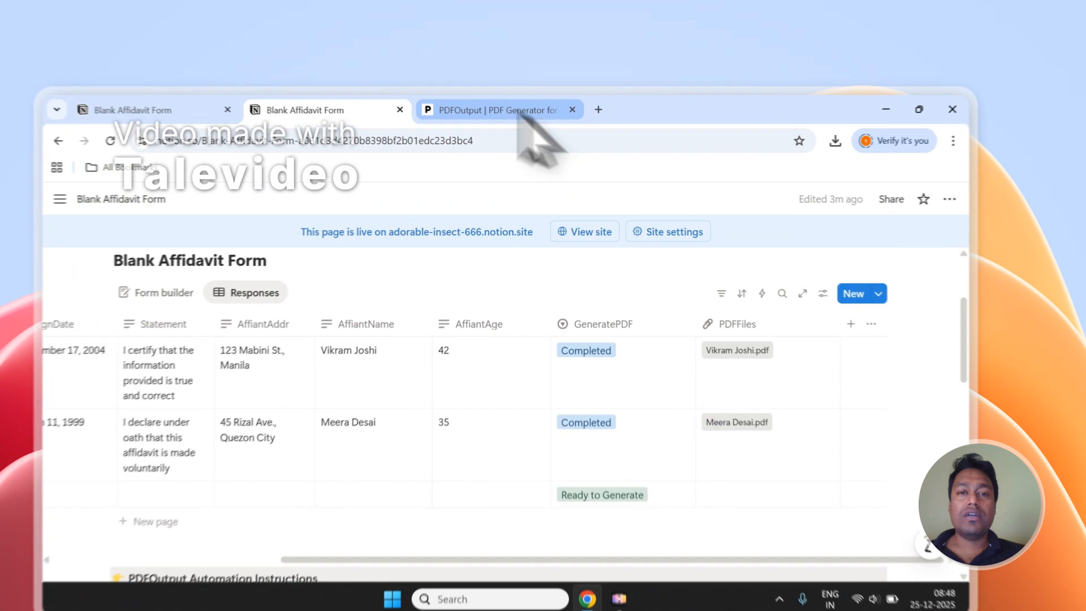
pyautogui.click(531, 82)
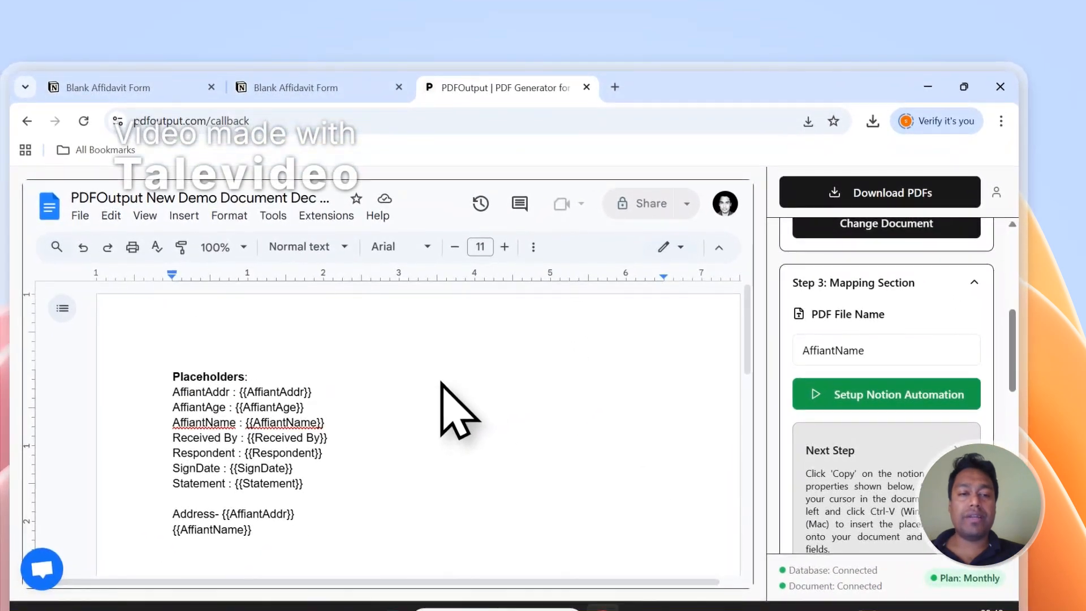
pyautogui.scroll(-2, 442, 384)
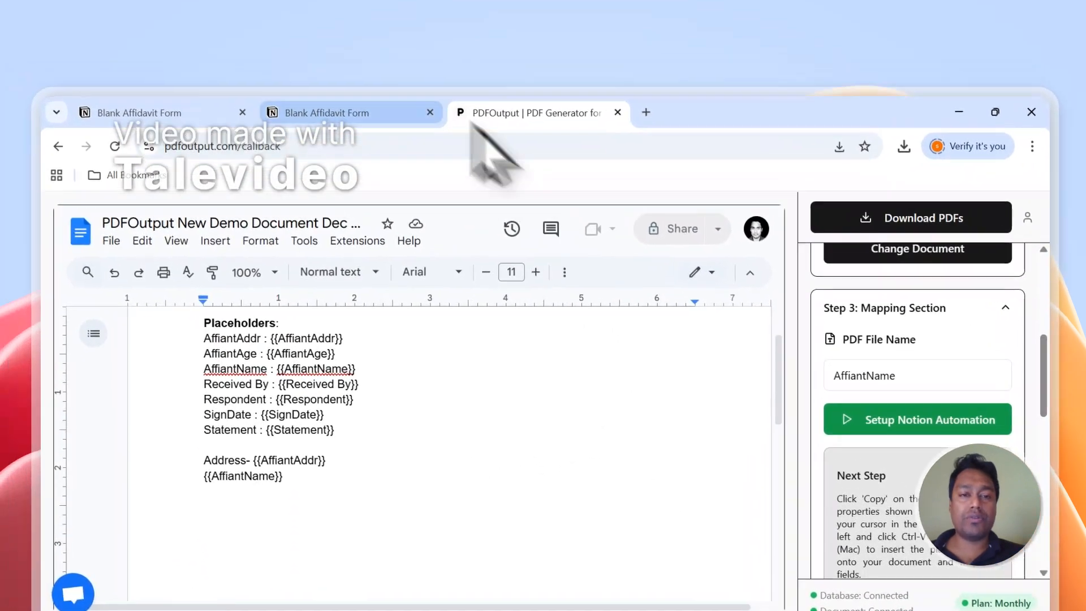
pyautogui.click(354, 91)
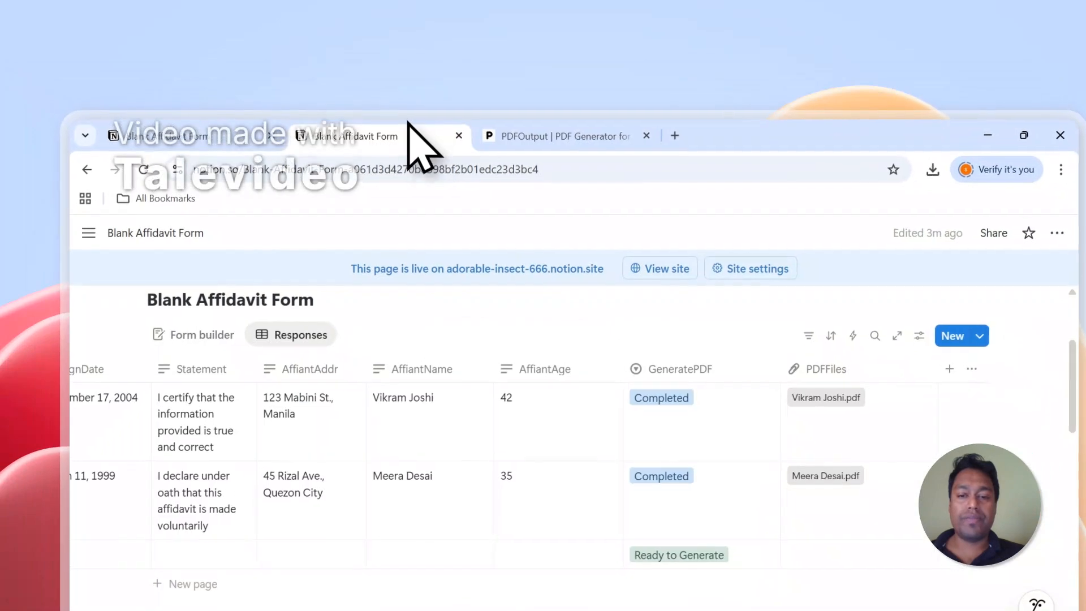
# Step: Switch to PDFOutput, view its support chat and close it
pyautogui.click(563, 137)
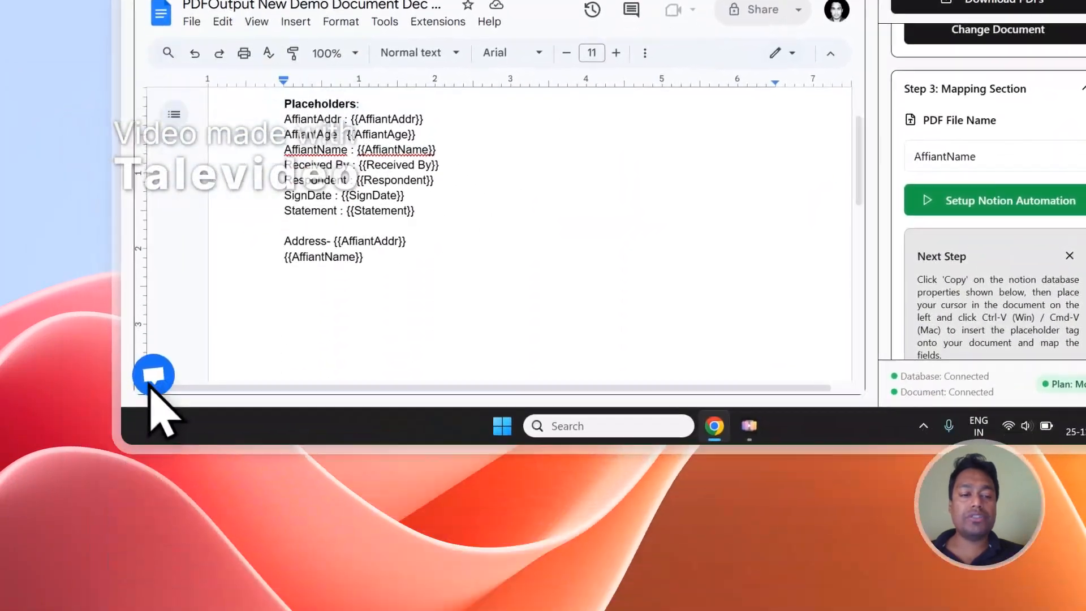
pyautogui.click(141, 582)
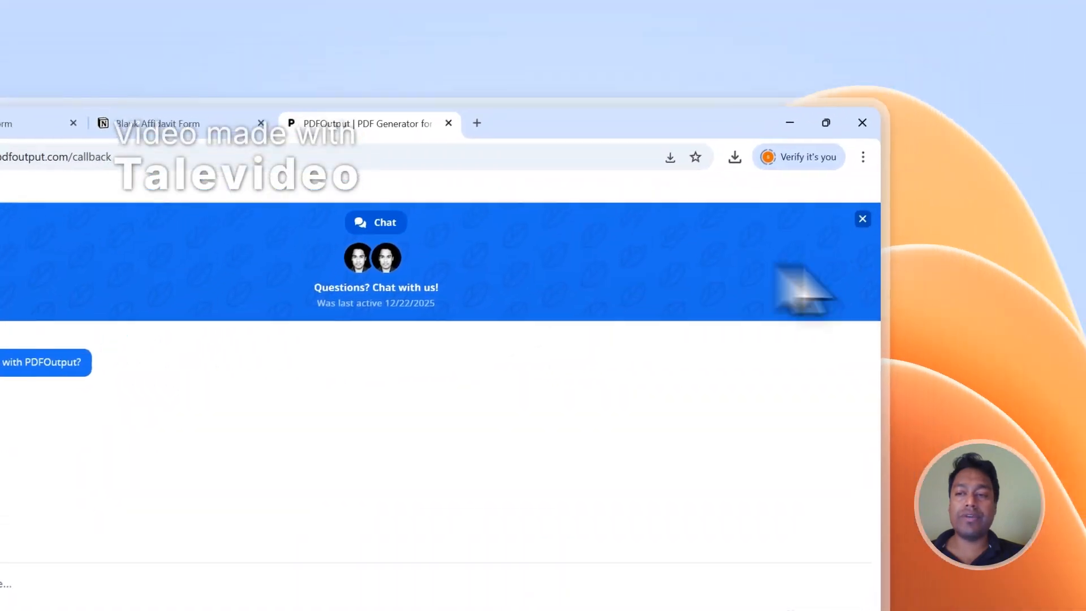
pyautogui.click(984, 92)
# Step: Sign out of PDFOutput and open the site's Contact page to view the Send Message form
pyautogui.click(845, 243)
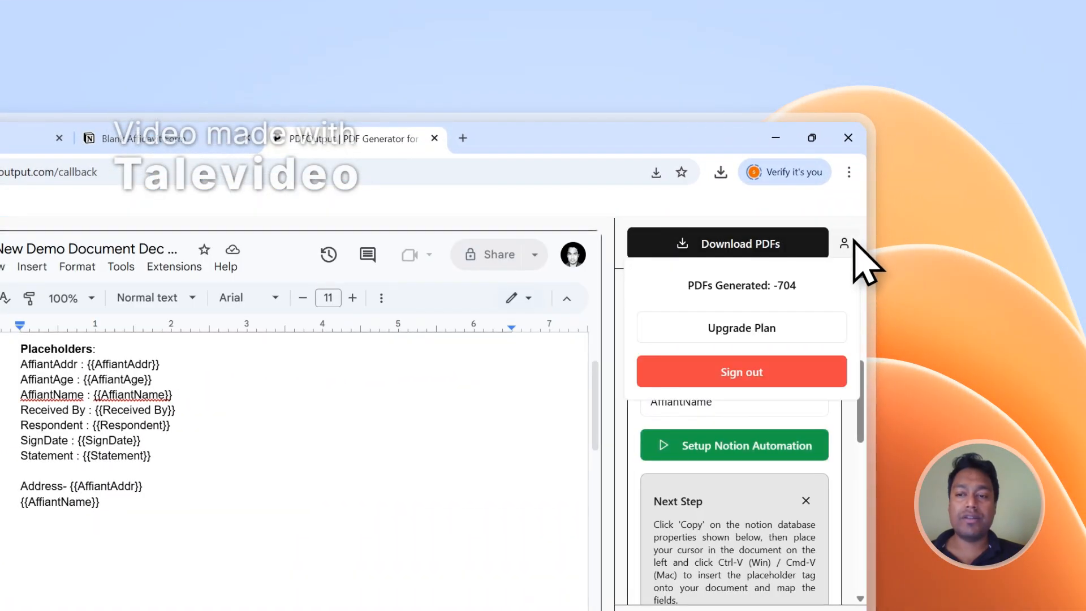
pyautogui.click(760, 367)
pyautogui.scroll(-20, 854, 310)
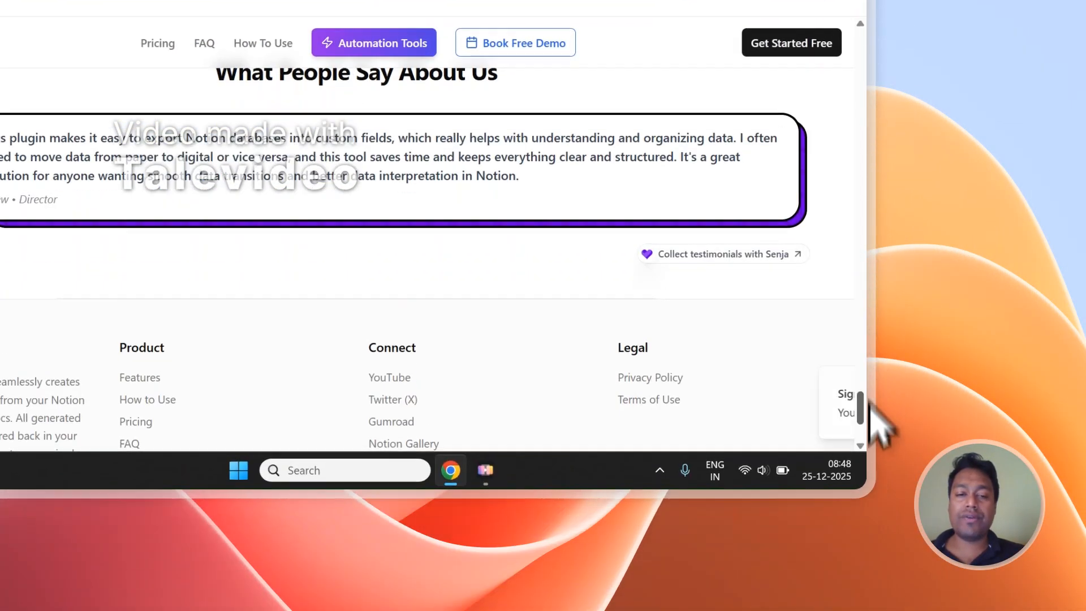
pyautogui.scroll(-8, 283, 286)
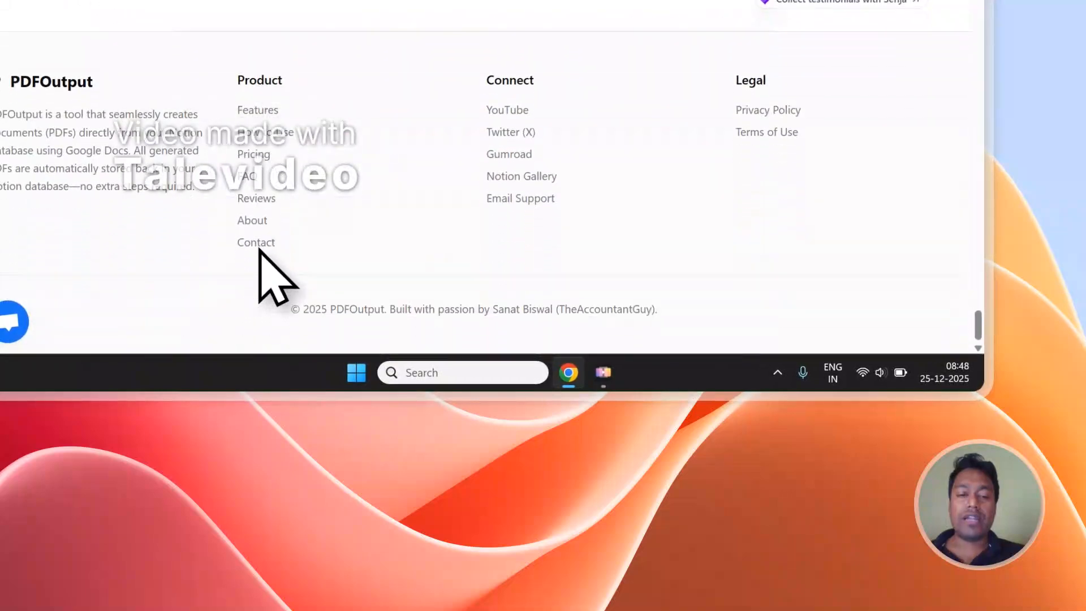
pyautogui.click(255, 243)
pyautogui.scroll(-3, 266, 262)
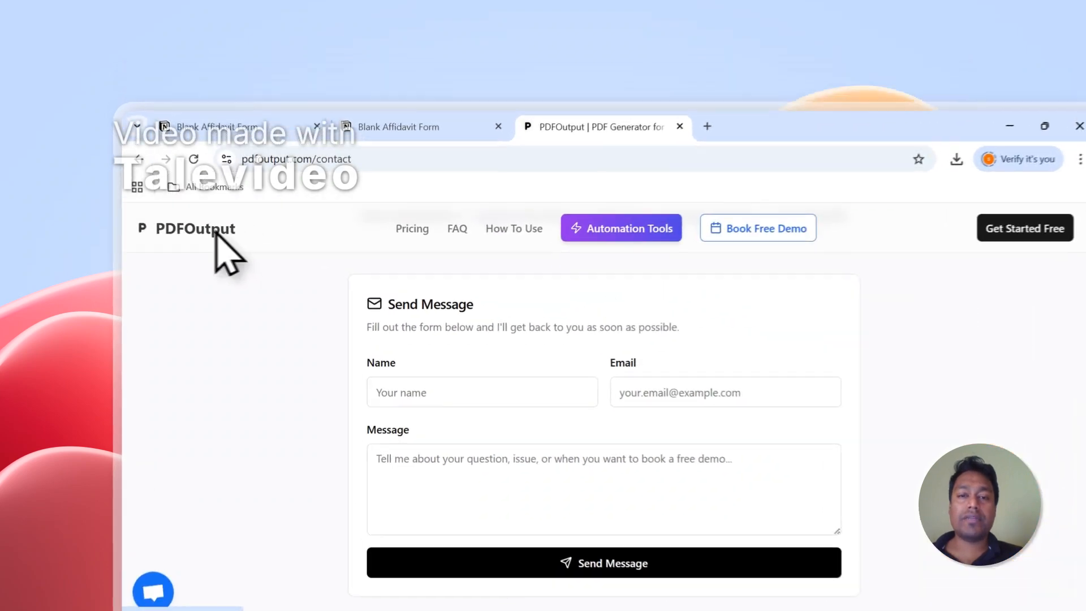
# Step: Leave the Contact page for the PDFOutput home page and return to the Blank Affidavit Form responses in Notion
pyautogui.click(211, 171)
pyautogui.click(449, 138)
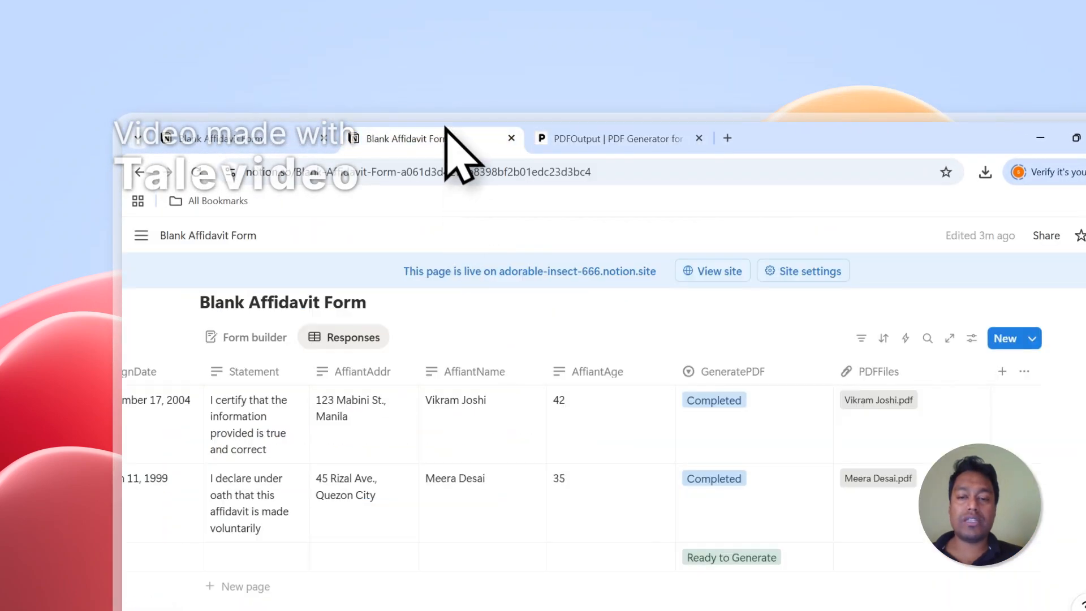